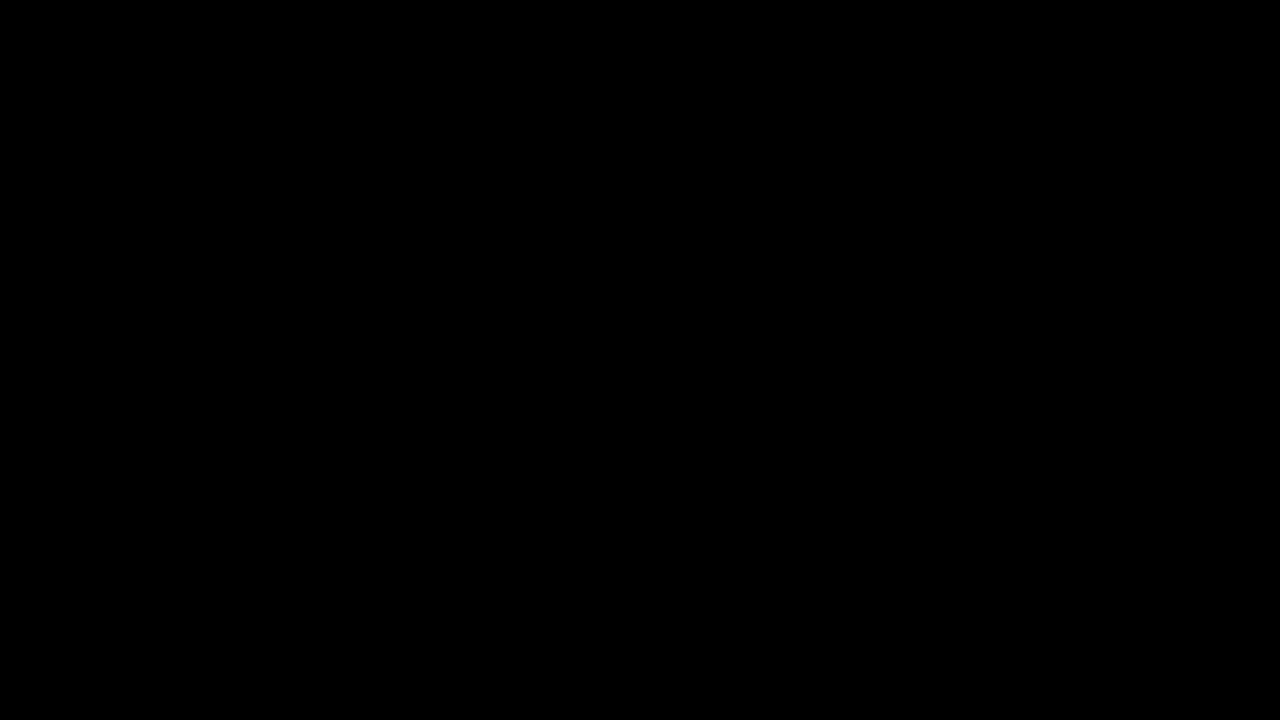
Step: Move the time cursor to frame 10 and add a keyframe there
{"action": "scroll", "coordinate": [714, 400], "scroll_direction": "up", "scroll_amount": 1}
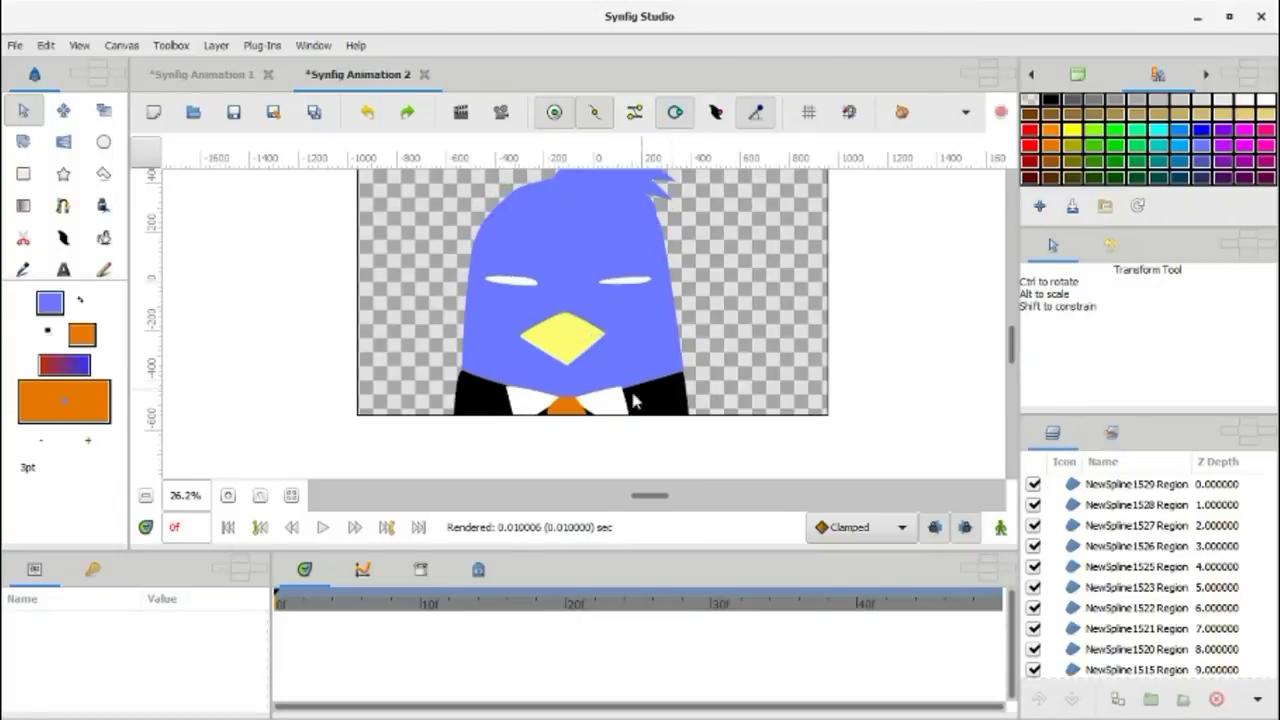
{"action": "scroll", "coordinate": [657, 394], "scroll_direction": "up", "scroll_amount": 1}
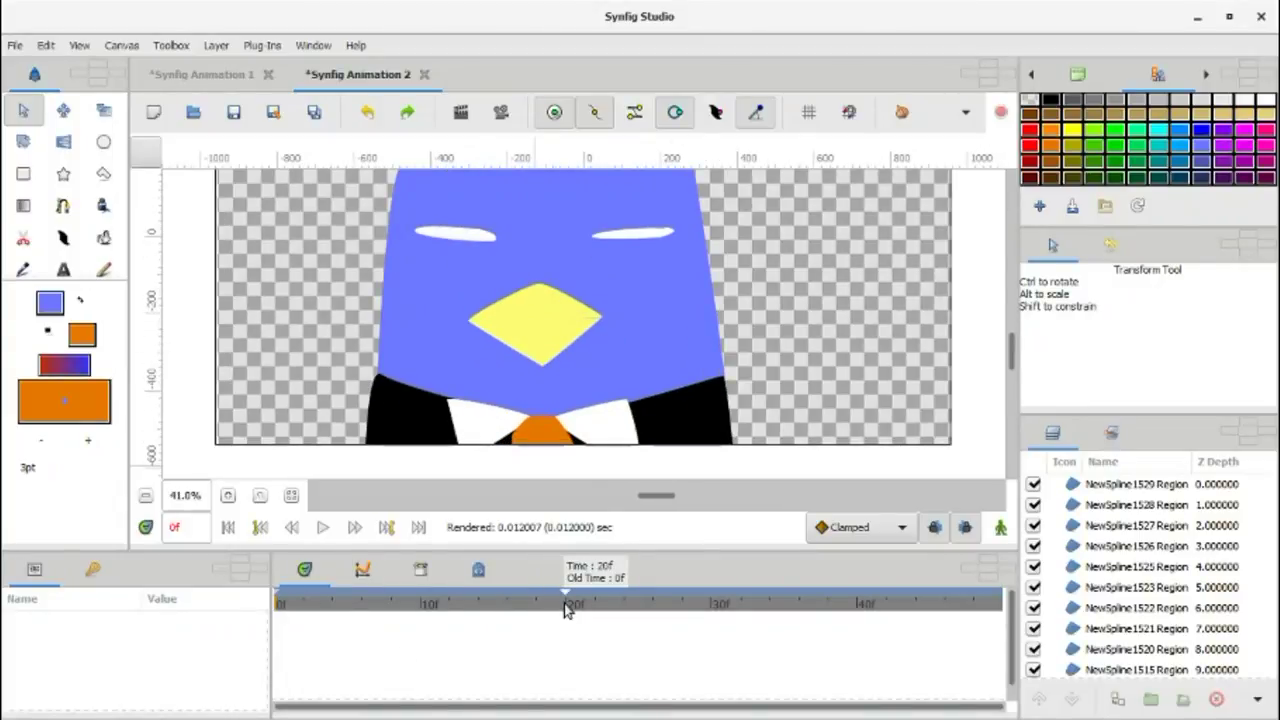
{"action": "left_click_drag", "start_coordinate": [565, 594], "coordinate": [421, 605]}
{"action": "left_click", "coordinate": [92, 568]}
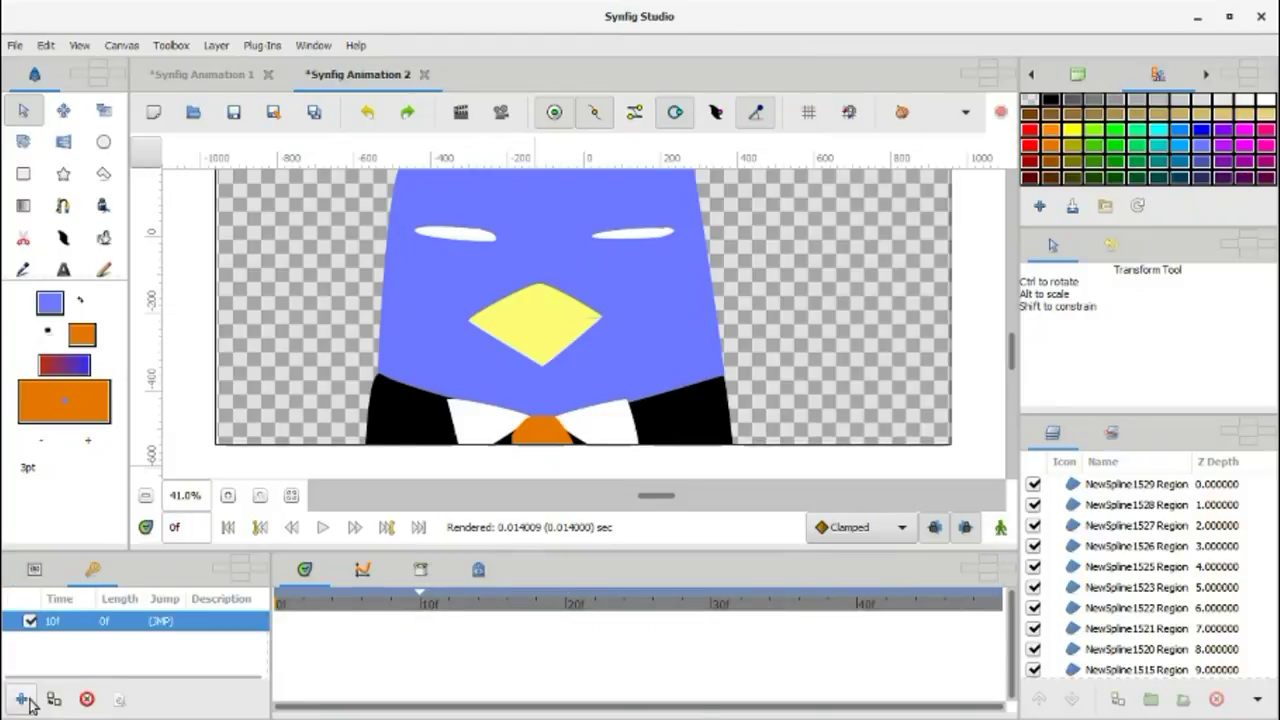
Step: Select the bird's head shape and switch on animation mode
{"action": "scroll", "coordinate": [545, 443], "scroll_direction": "up", "scroll_amount": 3}
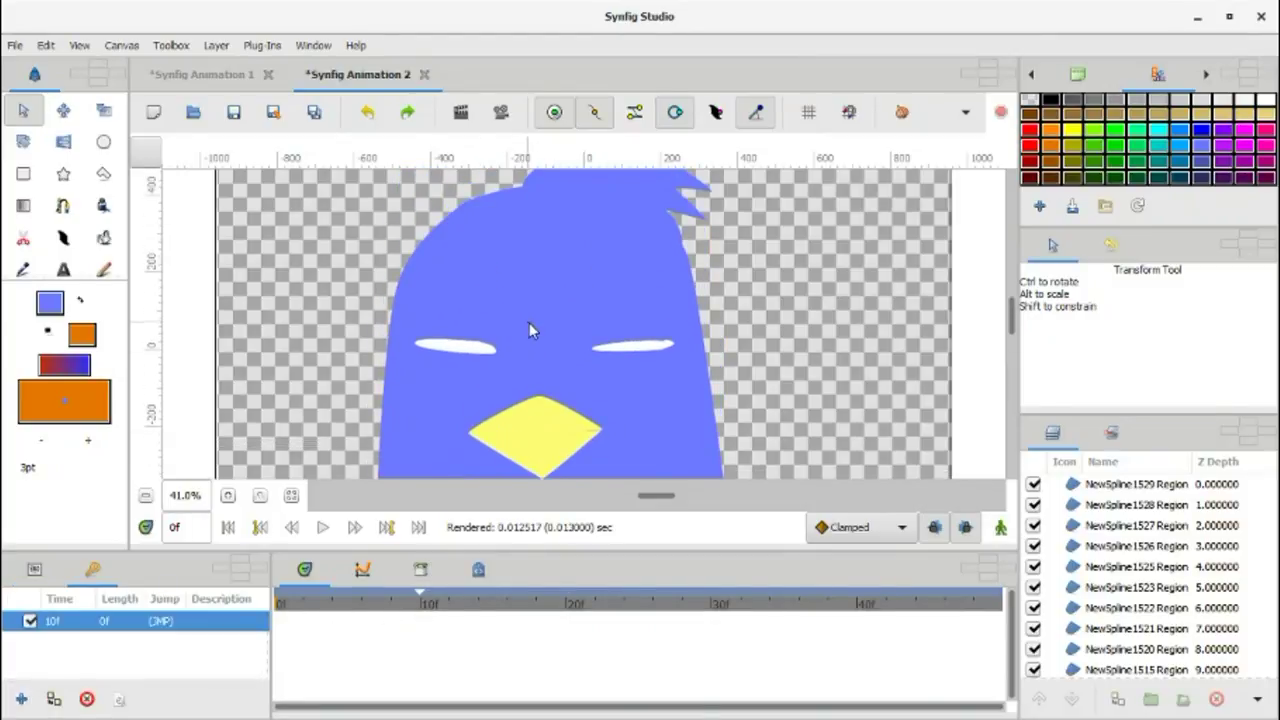
{"action": "left_click", "coordinate": [529, 323]}
{"action": "left_click", "coordinate": [1000, 527]}
Step: Shorten the left eye by pulling its end inward, then leave animation mode
{"action": "scroll", "coordinate": [426, 350], "scroll_direction": "up", "scroll_amount": 2}
{"action": "left_click", "coordinate": [426, 350]}
{"action": "scroll", "coordinate": [352, 338], "scroll_direction": "up", "scroll_amount": 1}
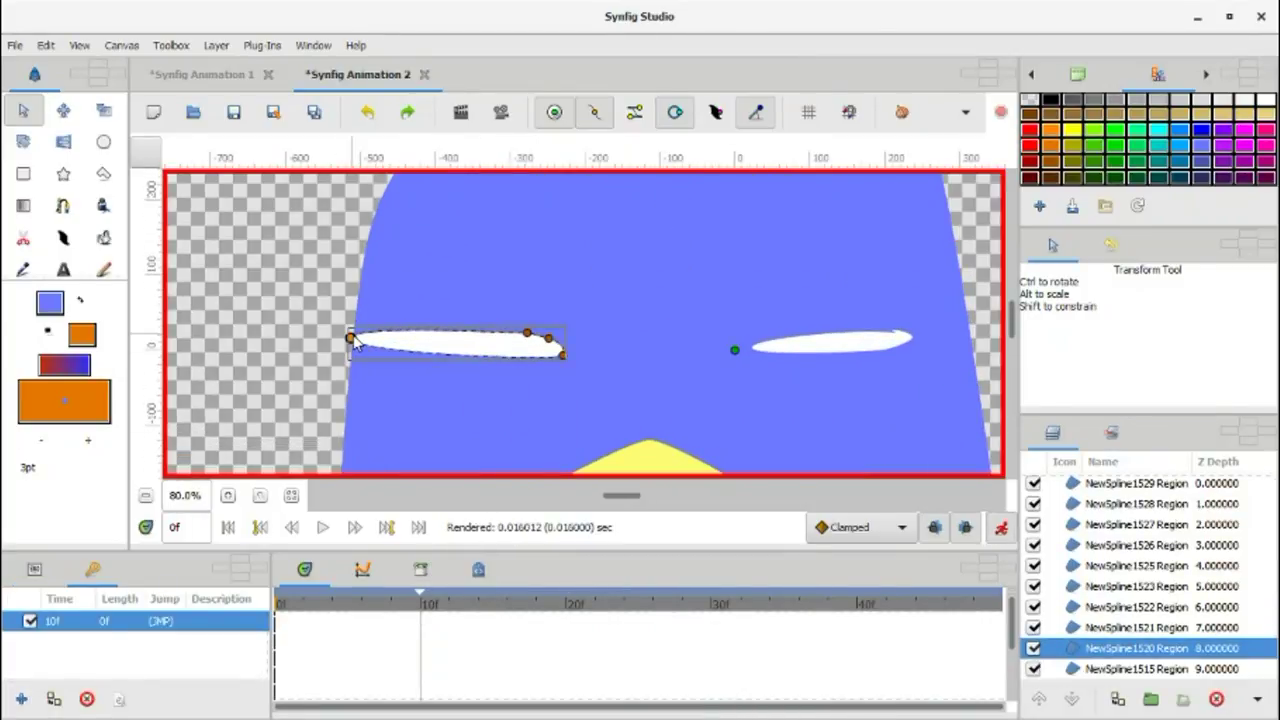
{"action": "left_click_drag", "start_coordinate": [527, 332], "coordinate": [385, 330]}
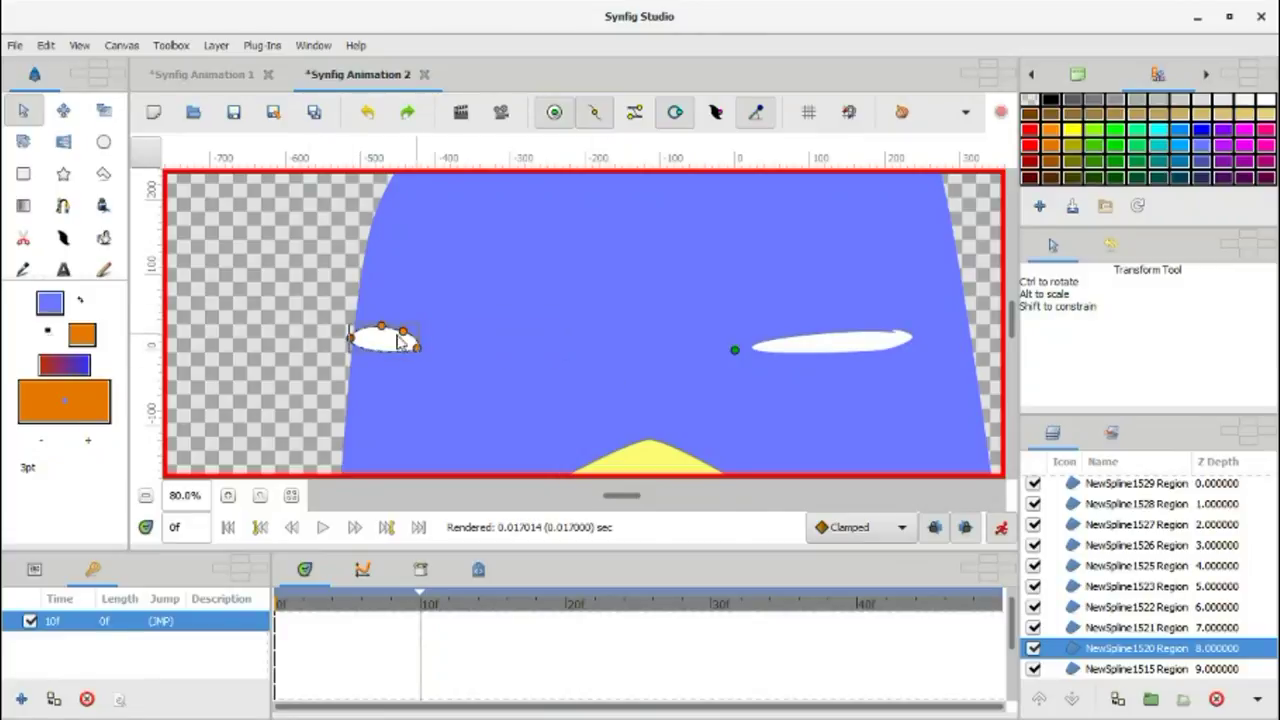
{"action": "left_click", "coordinate": [250, 400]}
{"action": "left_click", "coordinate": [1000, 527]}
Step: Set the Blend Method of both the left and right eye layers to Onto
{"action": "left_click", "coordinate": [385, 340]}
{"action": "left_click", "coordinate": [200, 655]}
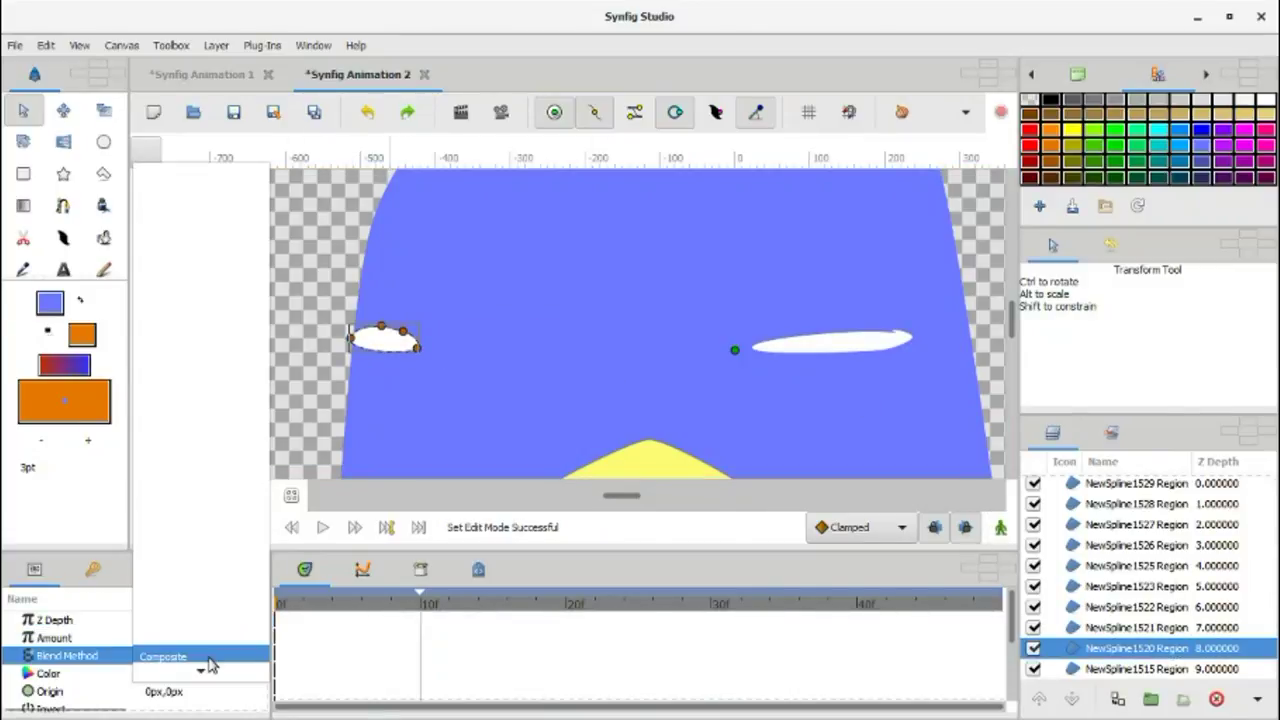
{"action": "left_click", "coordinate": [160, 662]}
{"action": "left_click", "coordinate": [290, 368]}
{"action": "left_click", "coordinate": [845, 342]}
{"action": "left_click", "coordinate": [190, 656]}
{"action": "left_click", "coordinate": [308, 458]}
Step: With animation mode back on, move the left eye's top point to reshape it
{"action": "key", "text": "ctrl+5"}
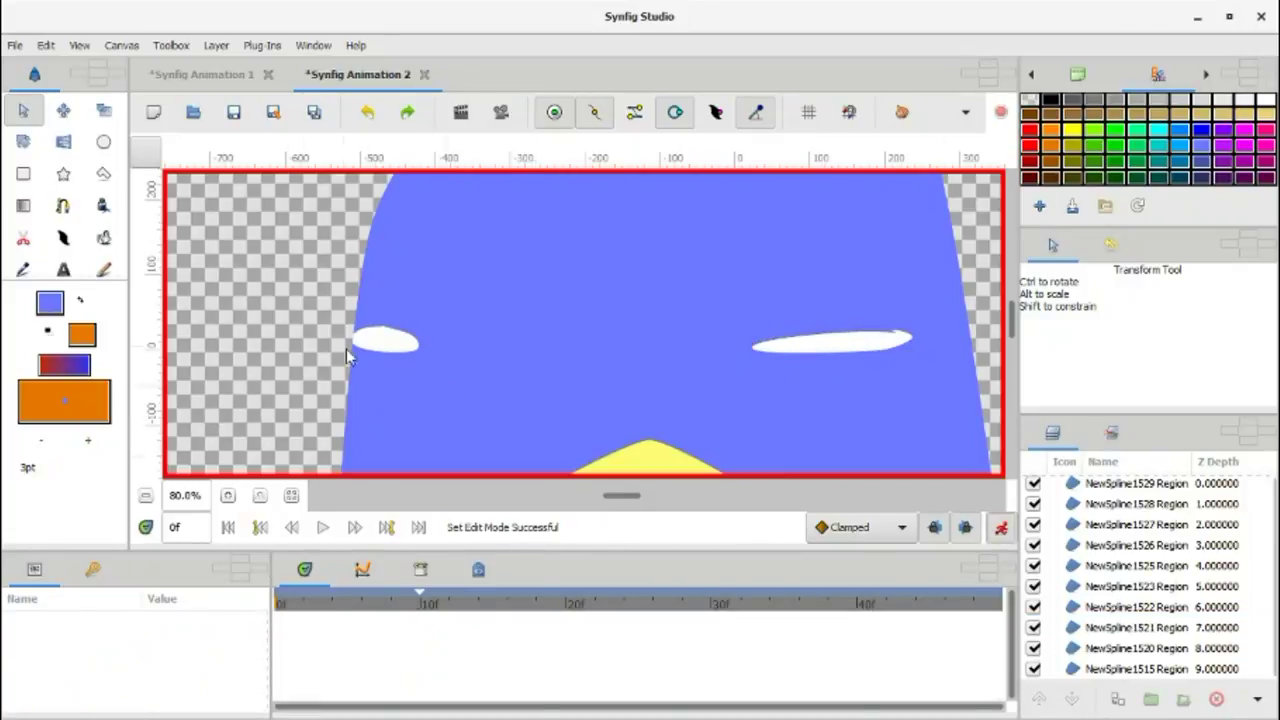
{"action": "scroll", "coordinate": [355, 355], "scroll_direction": "up", "scroll_amount": 2}
{"action": "left_click", "coordinate": [370, 340]}
{"action": "left_click_drag", "start_coordinate": [393, 332], "coordinate": [405, 348]}
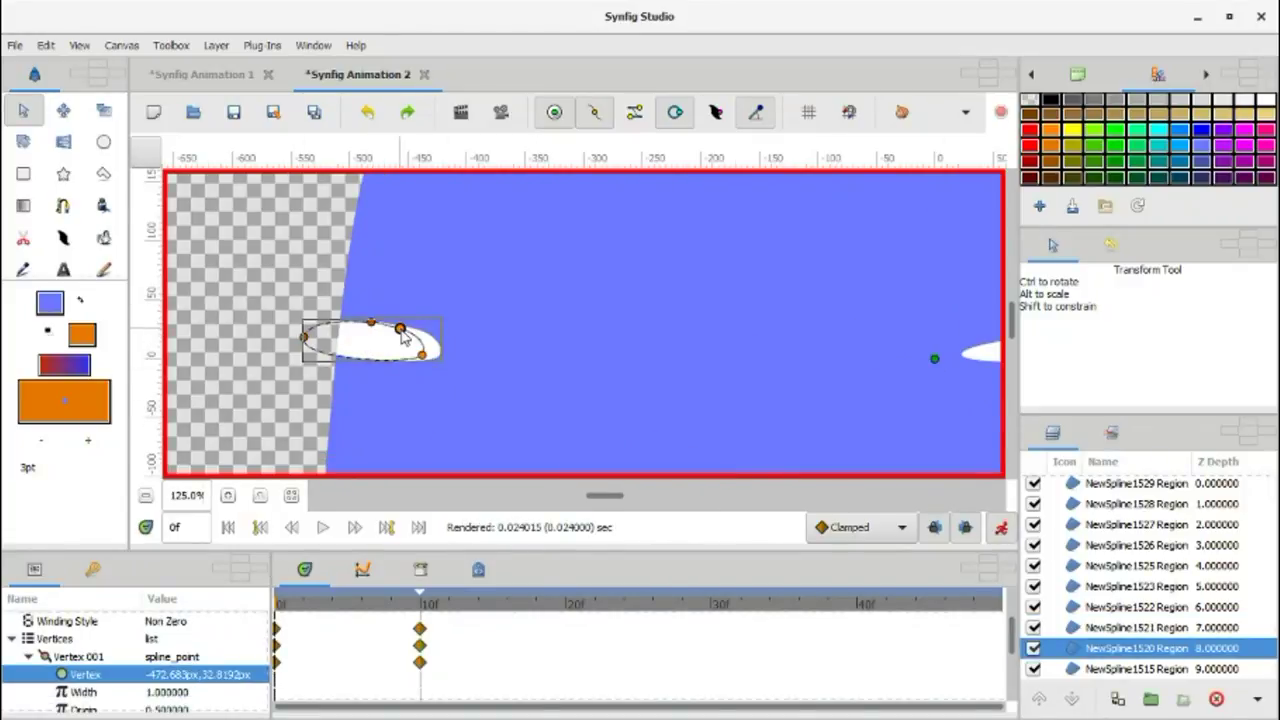
{"action": "scroll", "coordinate": [543, 400], "scroll_direction": "up", "scroll_amount": 2}
{"action": "scroll", "coordinate": [543, 400], "scroll_direction": "down", "scroll_amount": 8}
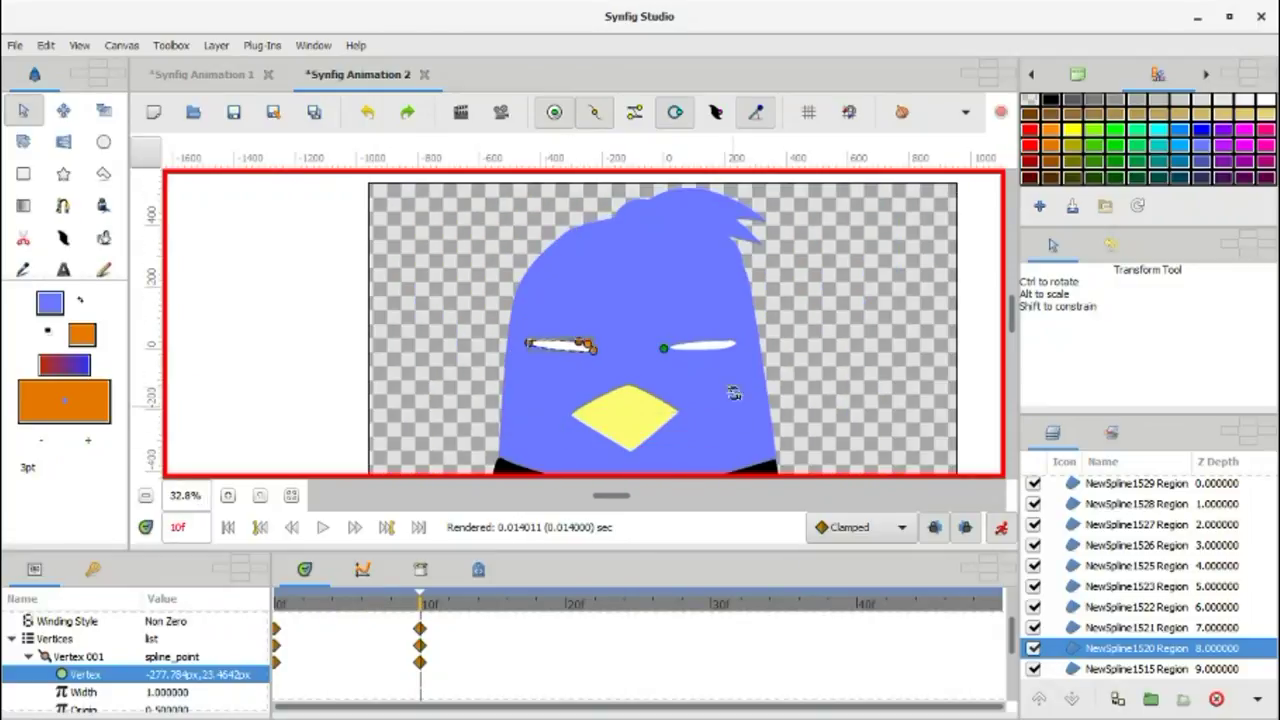
Step: Select the right eye, then the yellow beak
{"action": "left_click", "coordinate": [725, 388]}
{"action": "scroll", "coordinate": [725, 388], "scroll_direction": "up", "scroll_amount": 2}
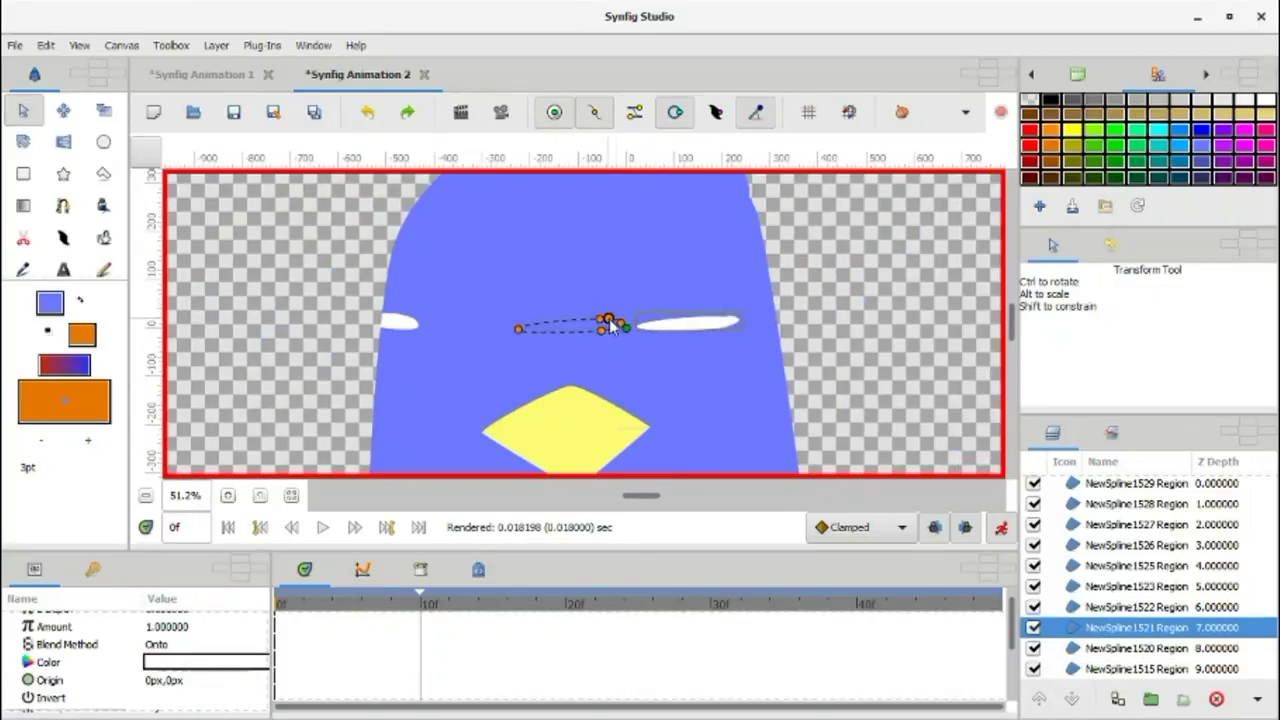
{"action": "scroll", "coordinate": [597, 323], "scroll_direction": "up", "scroll_amount": 2}
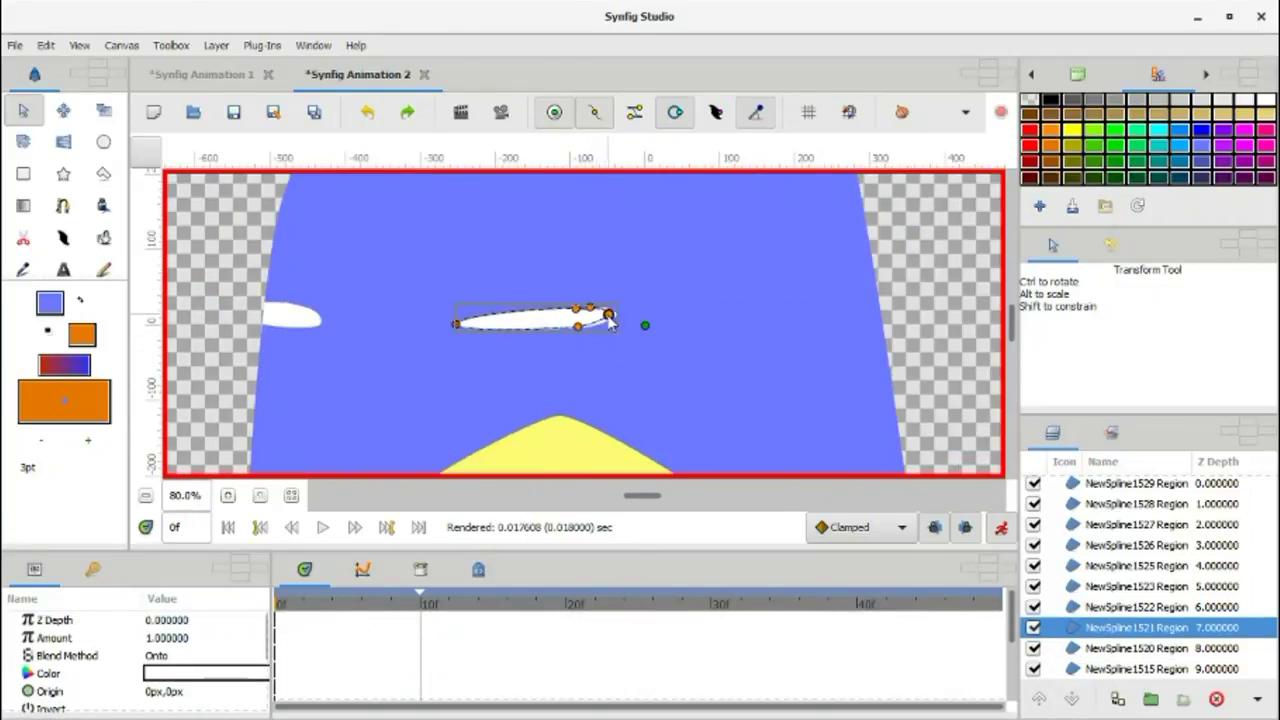
{"action": "scroll", "coordinate": [610, 318], "scroll_direction": "down", "scroll_amount": 4}
{"action": "left_click", "coordinate": [575, 380]}
{"action": "scroll", "coordinate": [518, 352], "scroll_direction": "up", "scroll_amount": 1}
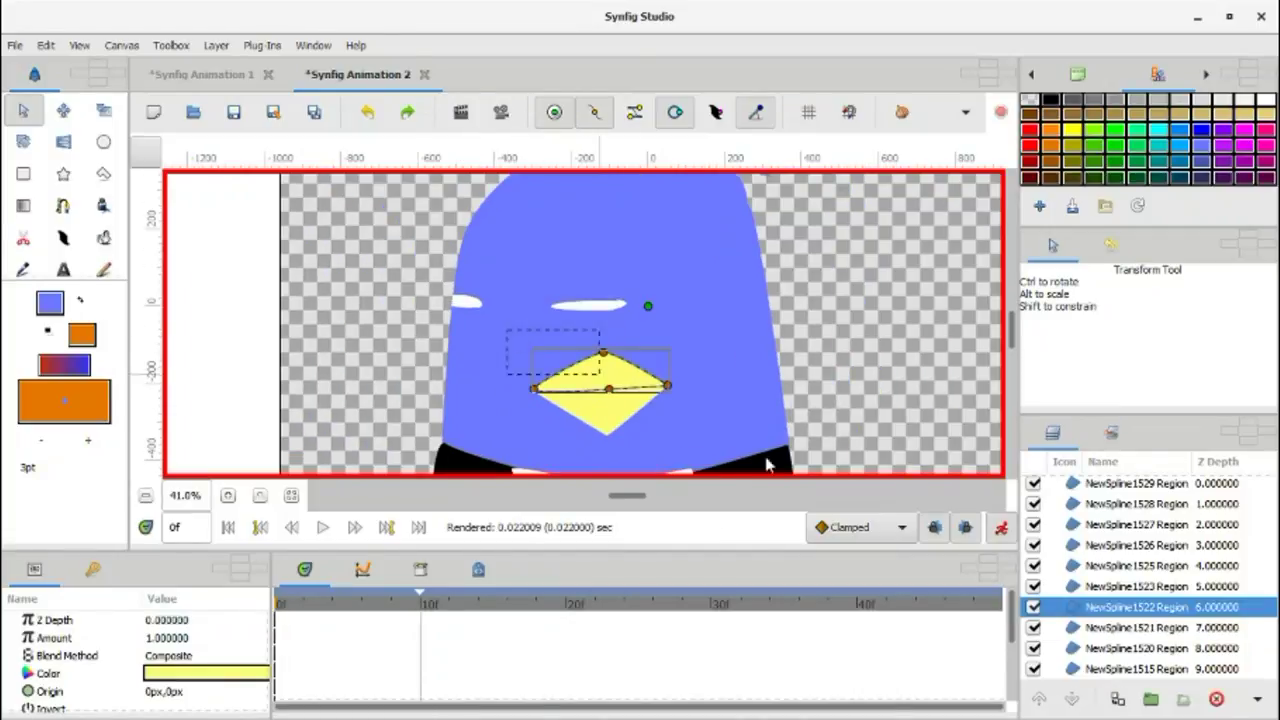
Step: Select the upper beak's corner points, comparing the beak at frames 0 and 10
{"action": "scroll", "coordinate": [540, 383], "scroll_direction": "up", "scroll_amount": 2}
{"action": "scroll", "coordinate": [483, 422], "scroll_direction": "up", "scroll_amount": 1}
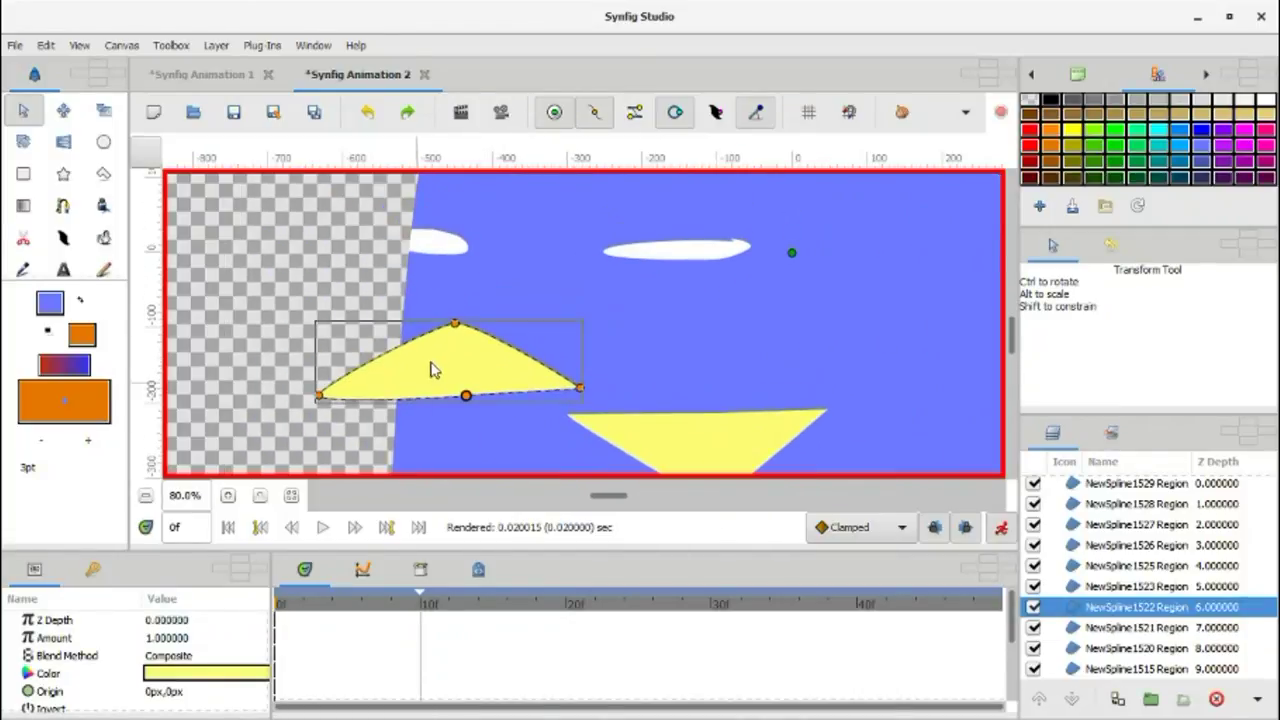
{"action": "left_click", "coordinate": [528, 389]}
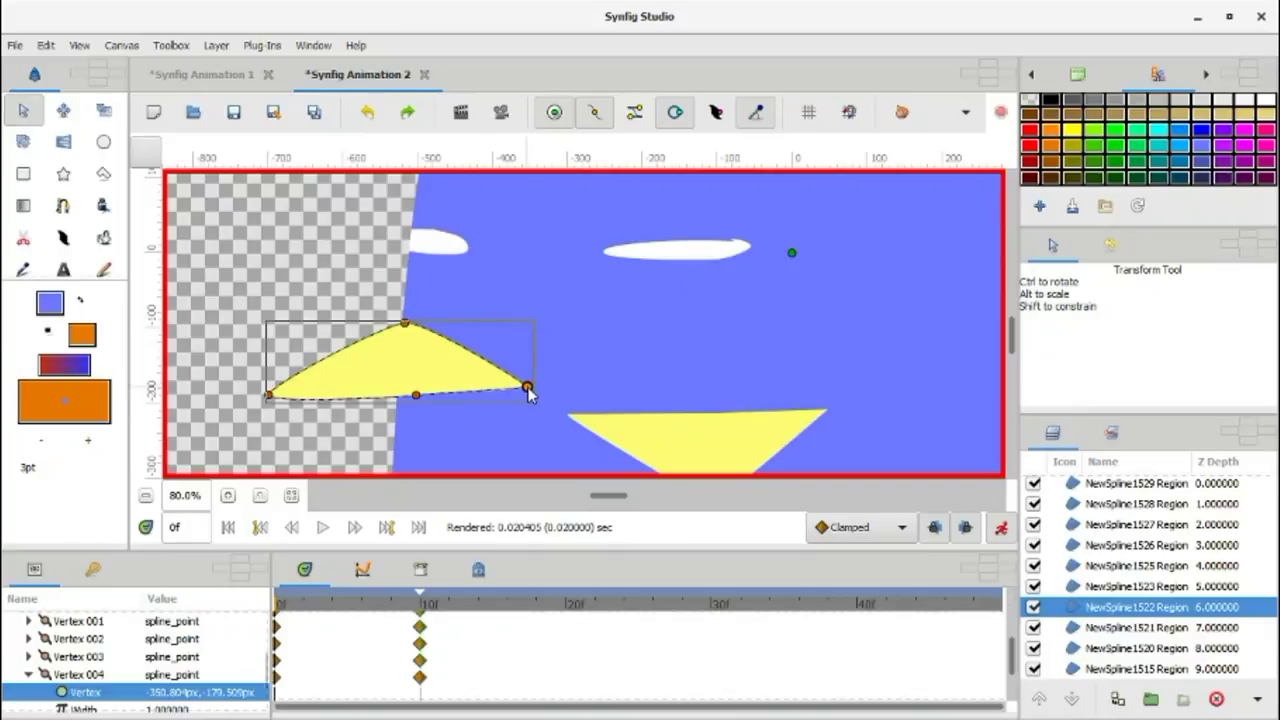
{"action": "left_click", "coordinate": [347, 603]}
{"action": "left_click", "coordinate": [419, 604]}
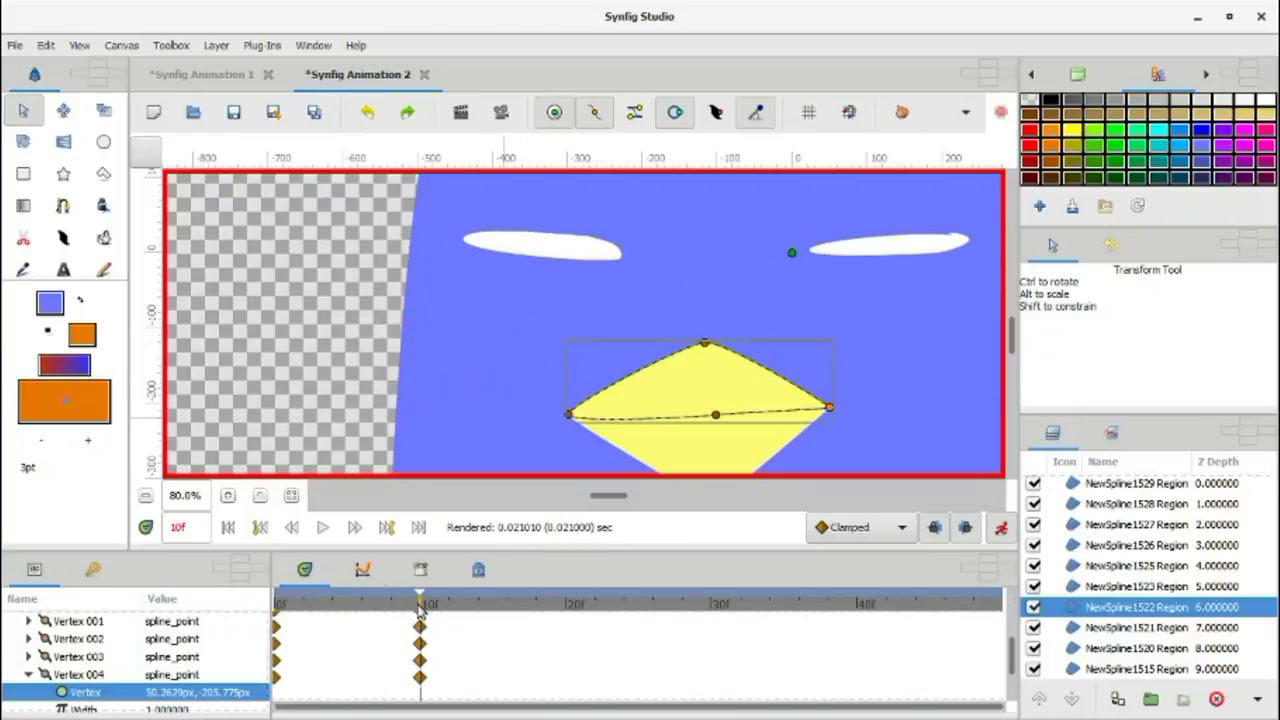
{"action": "left_click", "coordinate": [280, 604]}
{"action": "left_click", "coordinate": [412, 389]}
Step: Drag the lower beak triangle under the upper beak at frame 0, checking it at frame 10
{"action": "left_click", "coordinate": [747, 436]}
{"action": "scroll", "coordinate": [747, 436], "scroll_direction": "down", "scroll_amount": 1}
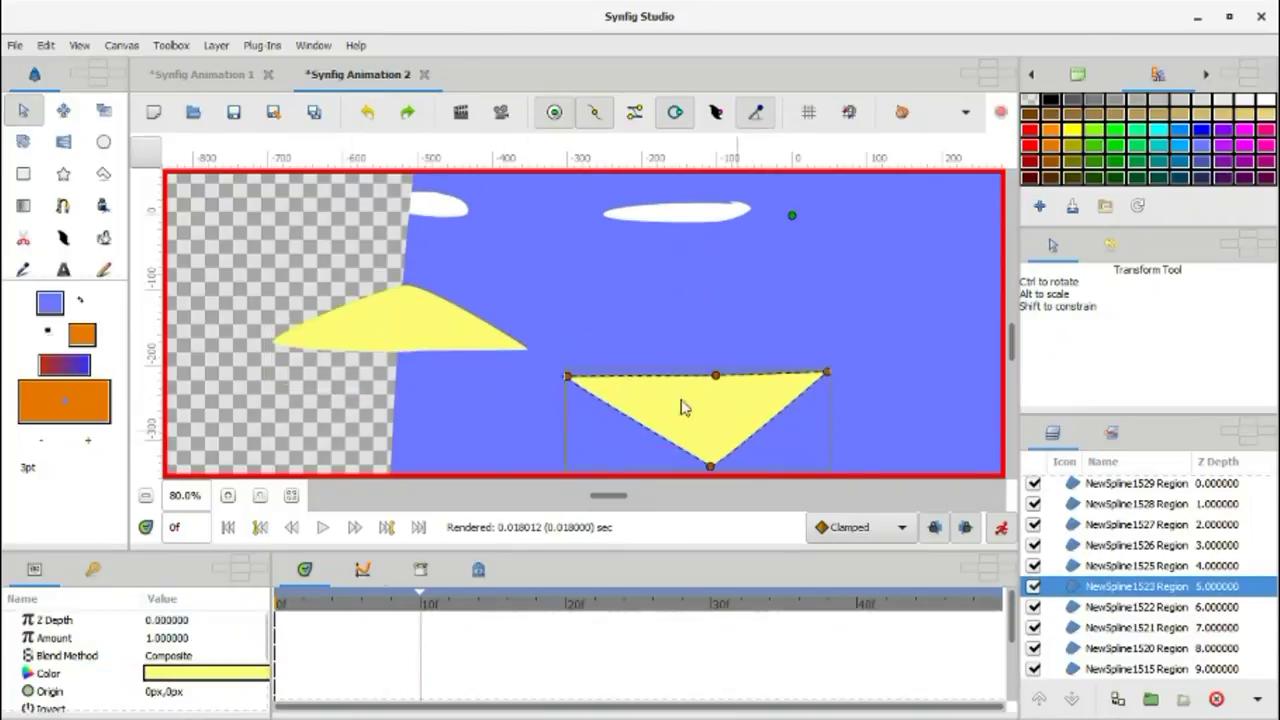
{"action": "left_click_drag", "start_coordinate": [829, 373], "coordinate": [528, 350]}
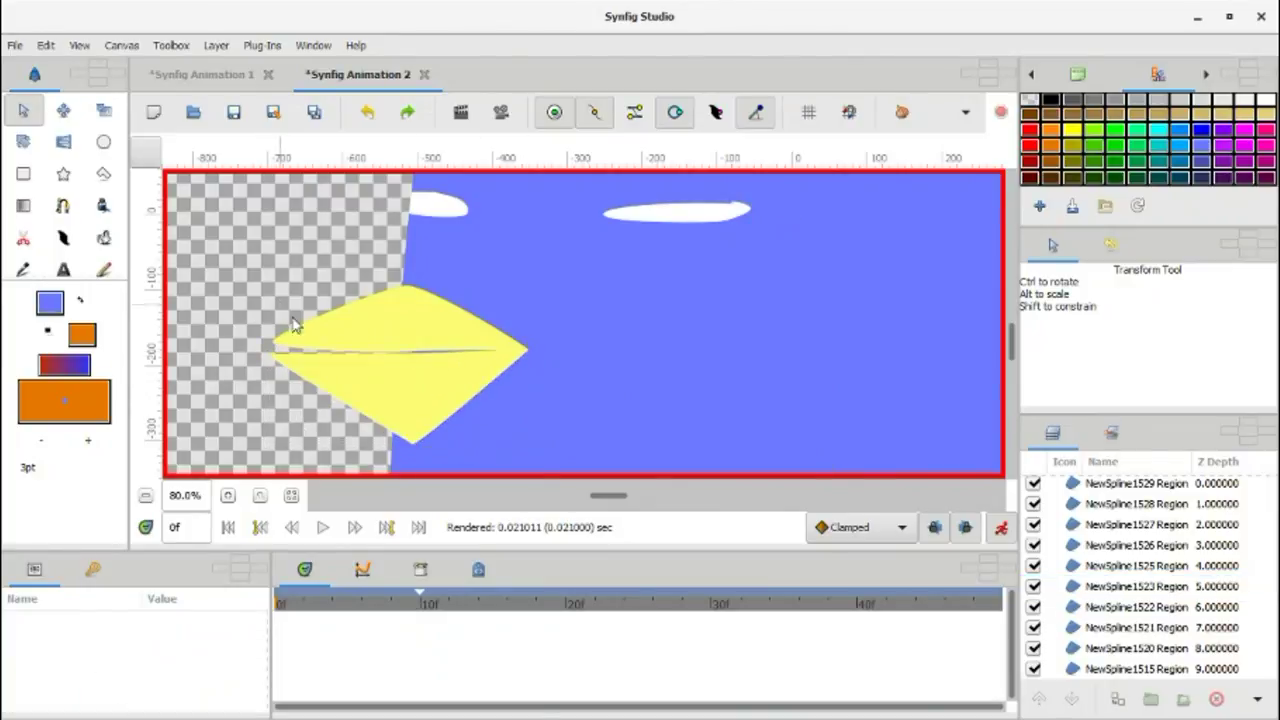
{"action": "left_click", "coordinate": [291, 495]}
{"action": "left_click_drag", "start_coordinate": [363, 608], "coordinate": [419, 608]}
{"action": "left_click", "coordinate": [285, 605]}
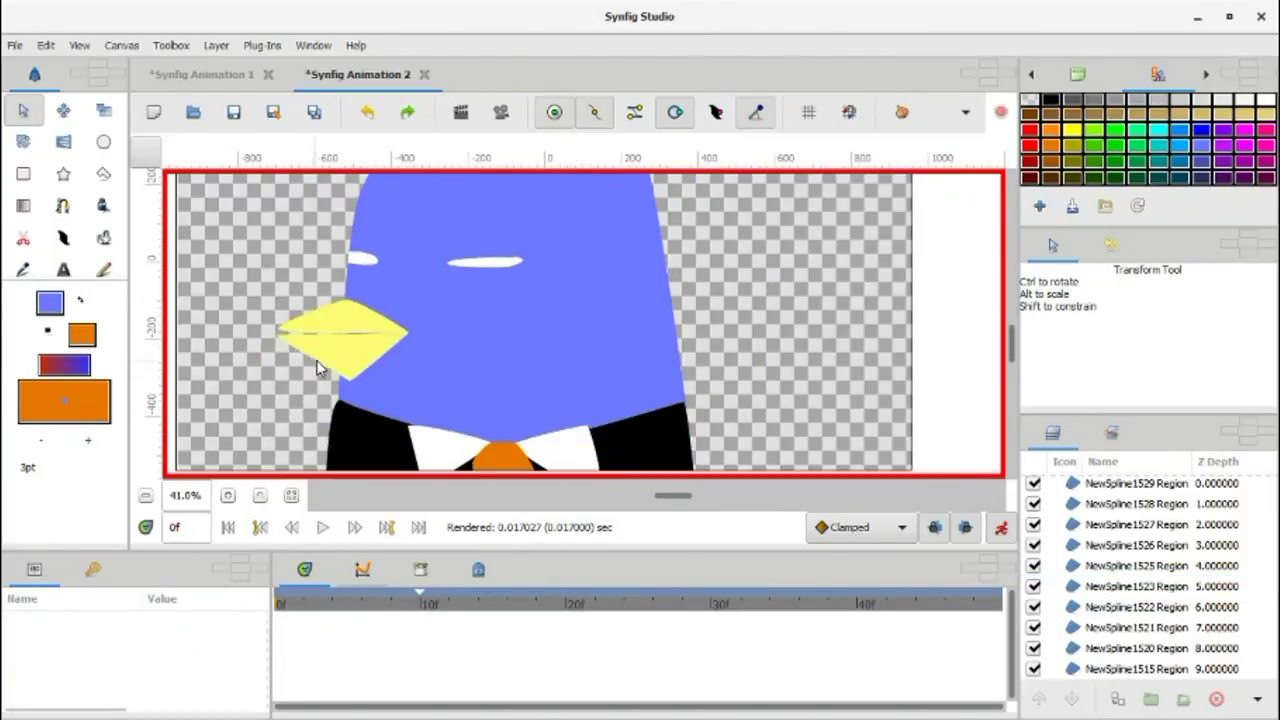
{"action": "scroll", "coordinate": [372, 304], "scroll_direction": "up", "scroll_amount": 5}
Step: Pull the lower beak's left corner down and adjust its middle point to open the mouth
{"action": "left_click", "coordinate": [494, 317]}
{"action": "right_click", "coordinate": [558, 289]}
{"action": "left_click", "coordinate": [388, 383]}
{"action": "scroll", "coordinate": [388, 383], "scroll_direction": "down", "scroll_amount": 1}
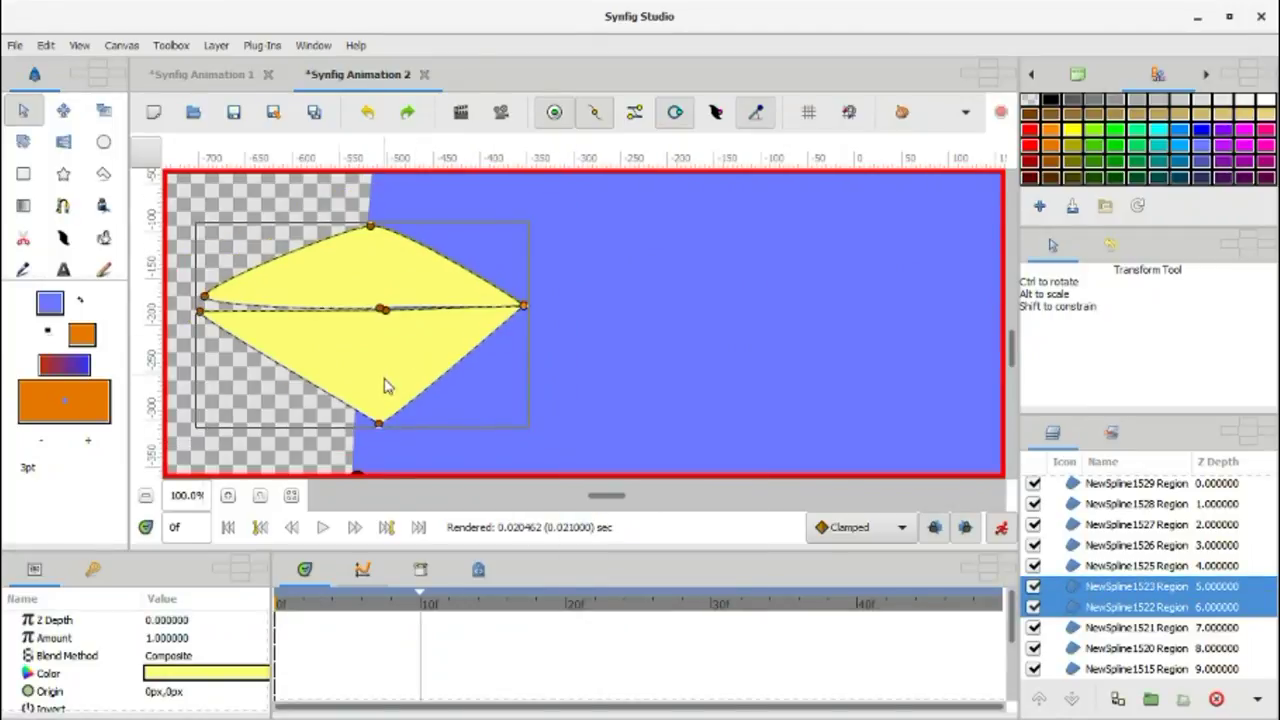
{"action": "left_click_drag", "start_coordinate": [201, 312], "coordinate": [198, 330]}
{"action": "left_click_drag", "start_coordinate": [374, 309], "coordinate": [375, 315]}
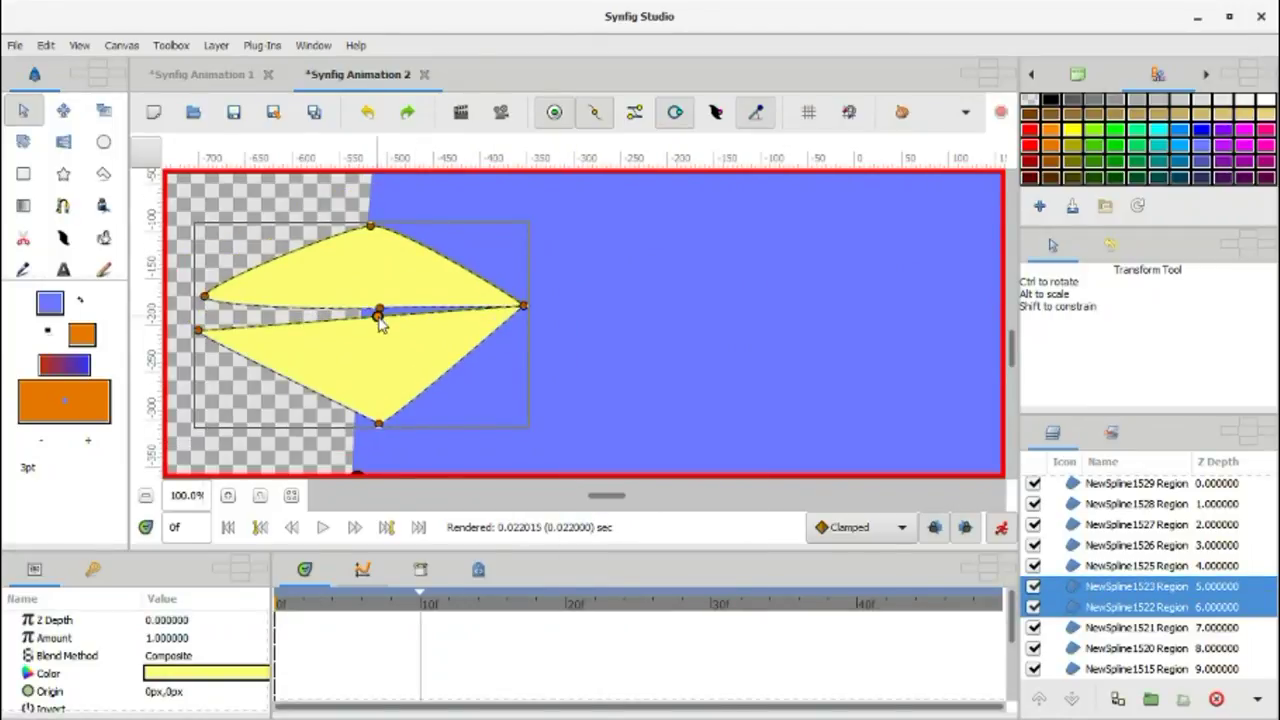
Step: Check the opening at frame 5, lower the beak's middle point at frame 10, and return to frame 0
{"action": "left_click", "coordinate": [347, 604]}
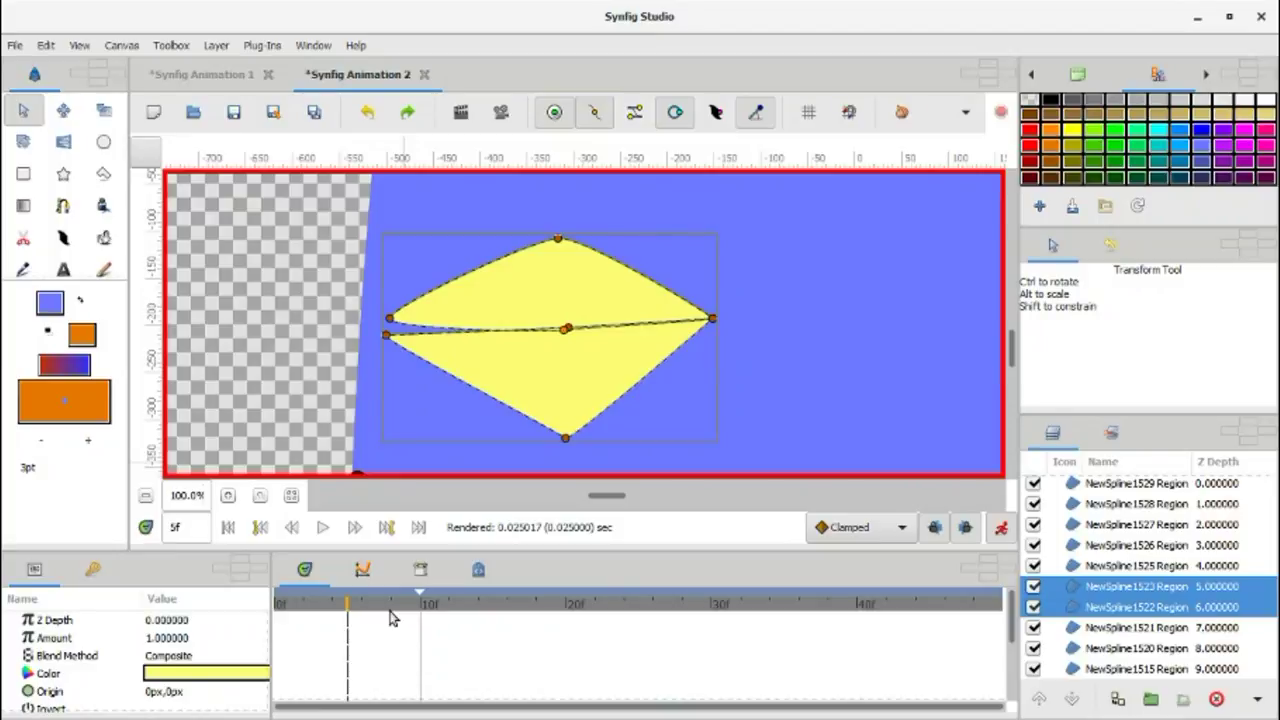
{"action": "left_click", "coordinate": [390, 617]}
{"action": "left_click_drag", "start_coordinate": [755, 332], "coordinate": [763, 377]}
{"action": "scroll", "coordinate": [763, 377], "scroll_direction": "down", "scroll_amount": 6}
{"action": "left_click", "coordinate": [335, 605]}
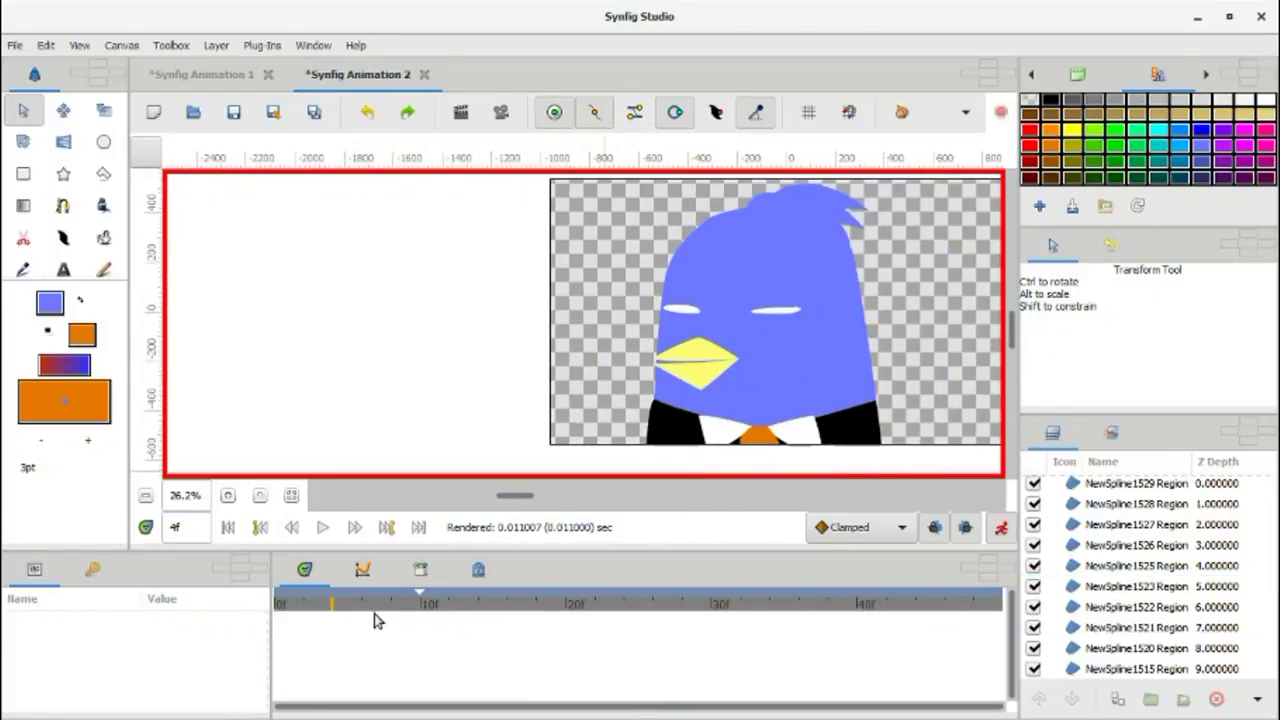
{"action": "key", "text": "Home"}
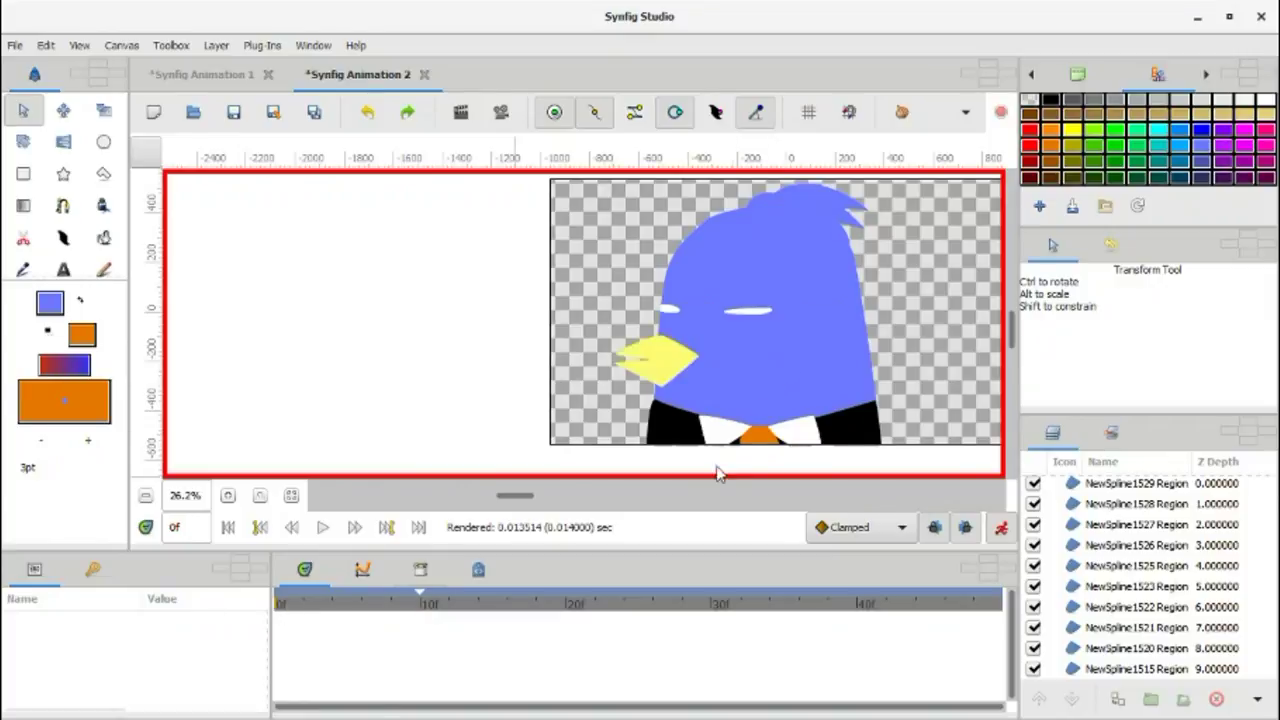
Step: Collapse the white collar triangle's top point onto its bottom point
{"action": "scroll", "coordinate": [720, 440], "scroll_direction": "up", "scroll_amount": 5}
{"action": "left_click", "coordinate": [565, 433]}
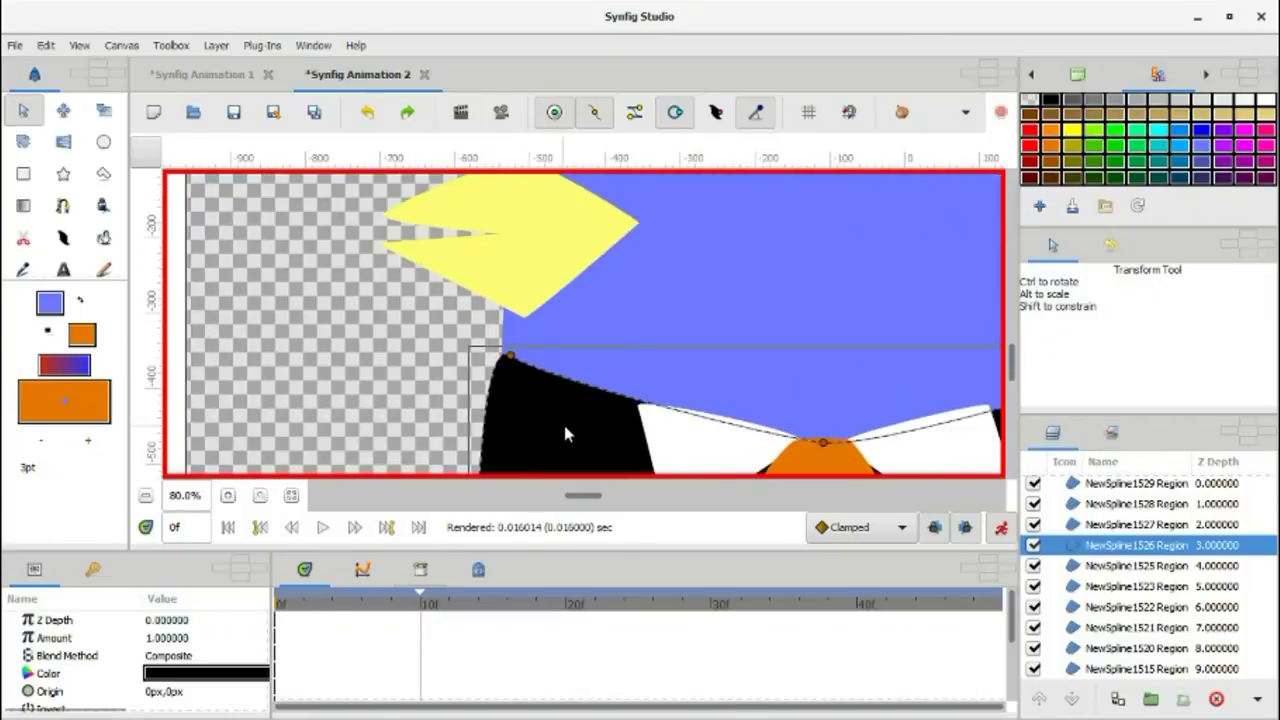
{"action": "scroll", "coordinate": [565, 433], "scroll_direction": "down", "scroll_amount": 3}
{"action": "left_click", "coordinate": [640, 385]}
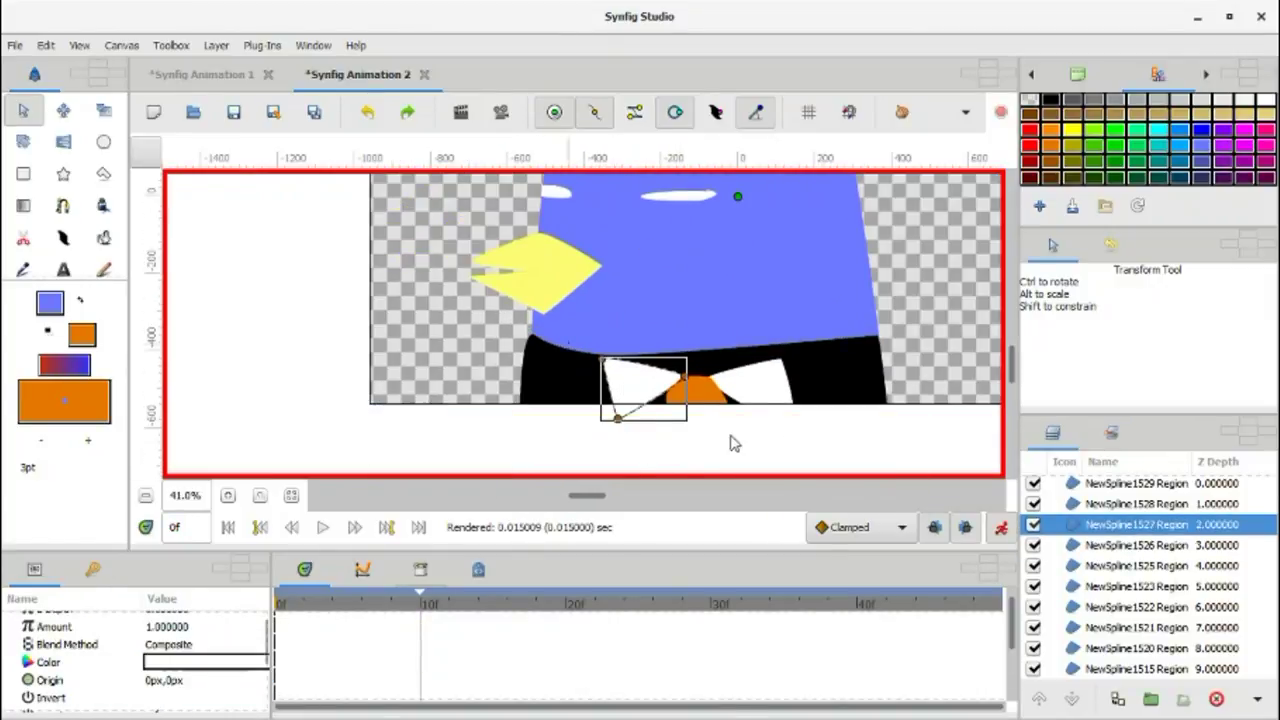
{"action": "scroll", "coordinate": [550, 348], "scroll_direction": "up", "scroll_amount": 1}
{"action": "scroll", "coordinate": [550, 348], "scroll_direction": "up", "scroll_amount": 1}
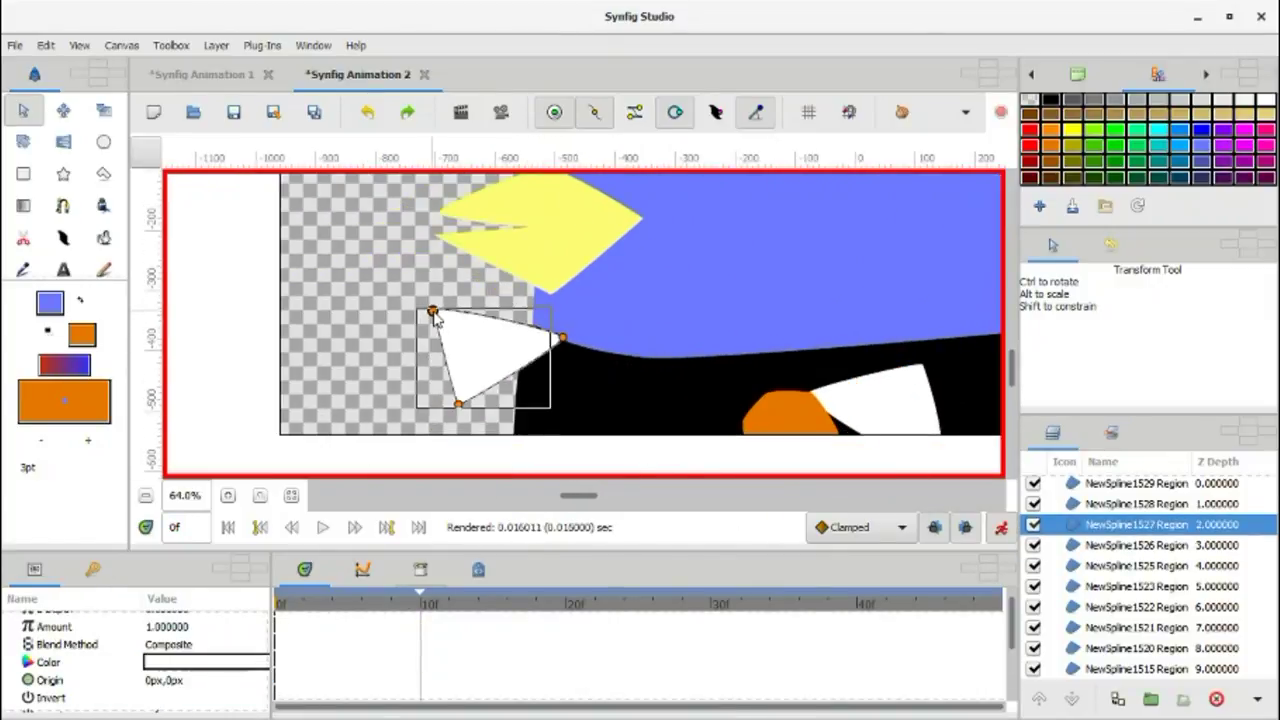
{"action": "mouse_move", "coordinate": [427, 303]}
{"action": "left_mouse_down"}
{"action": "mouse_move", "coordinate": [453, 405]}
{"action": "mouse_move", "coordinate": [490, 397]}
{"action": "left_mouse_up"}
{"action": "left_click", "coordinate": [523, 321]}
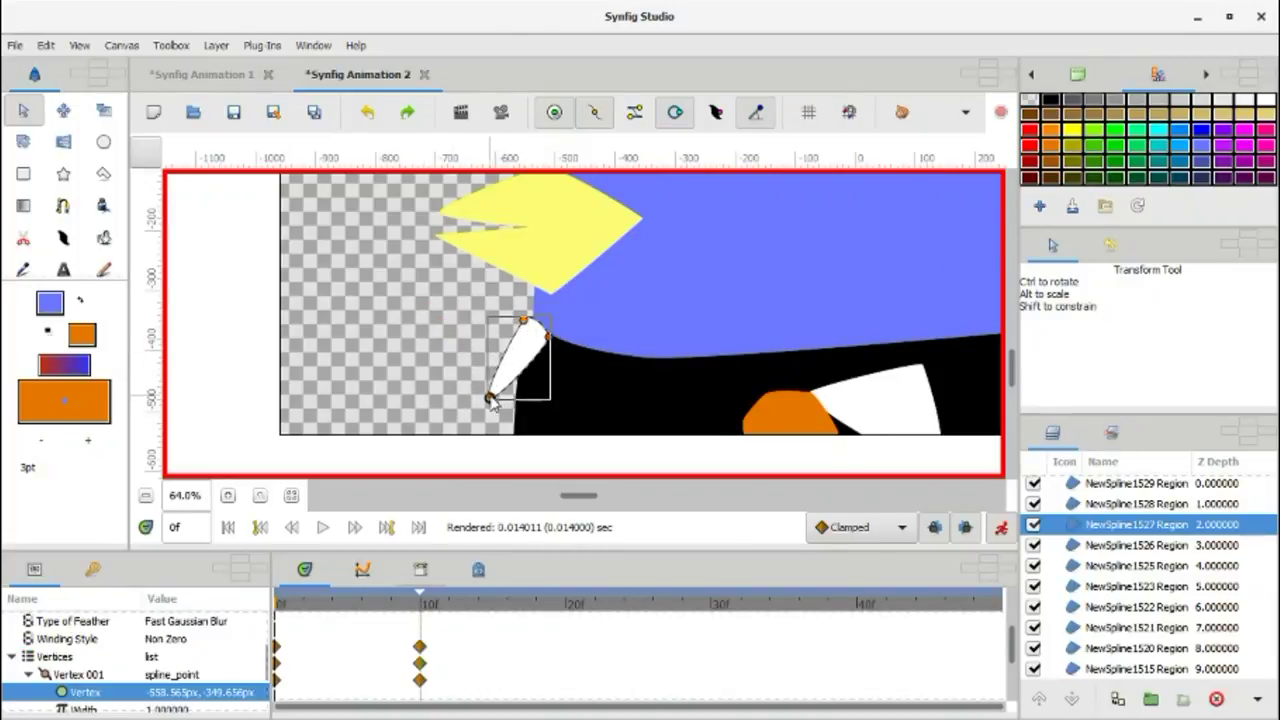
Step: Shift the white collar piece beside the tie left and reshape it into a rounded bowl
{"action": "scroll", "coordinate": [656, 394], "scroll_direction": "down", "scroll_amount": 3}
{"action": "left_click", "coordinate": [770, 402]}
{"action": "left_click_drag", "start_coordinate": [787, 388], "coordinate": [672, 386]}
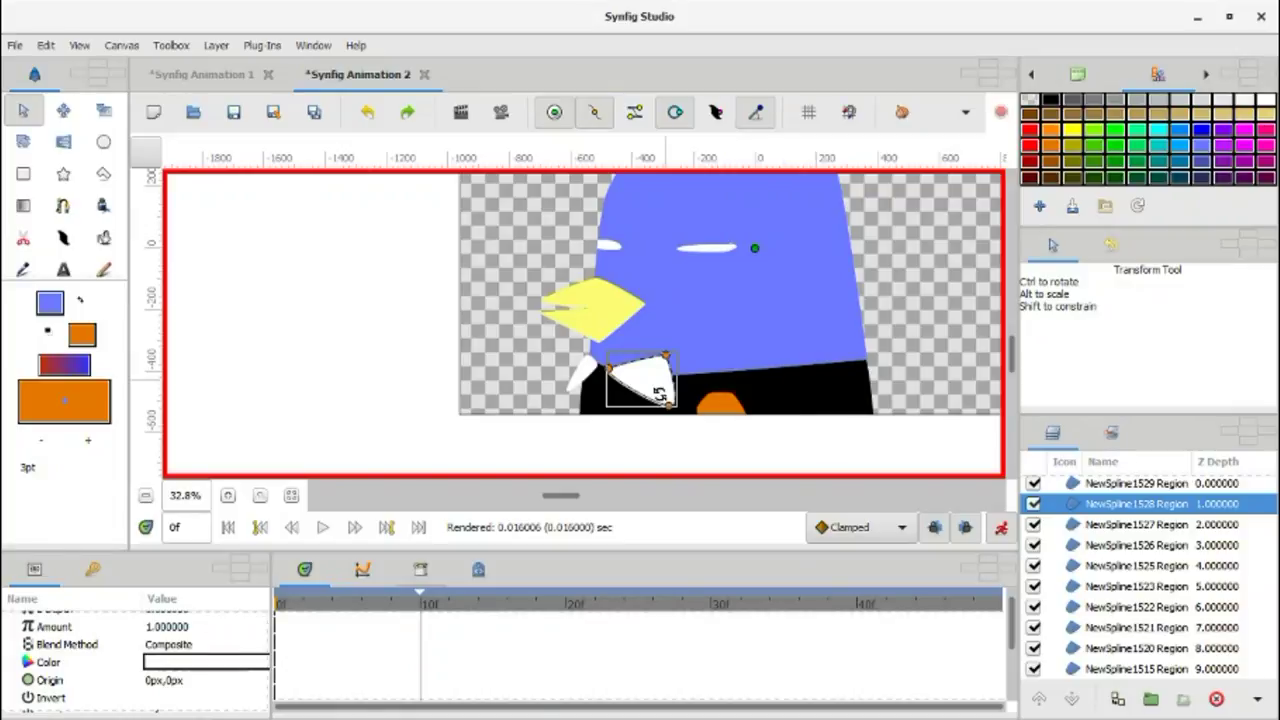
{"action": "scroll", "coordinate": [672, 386], "scroll_direction": "up", "scroll_amount": 2}
{"action": "left_click", "coordinate": [583, 355]}
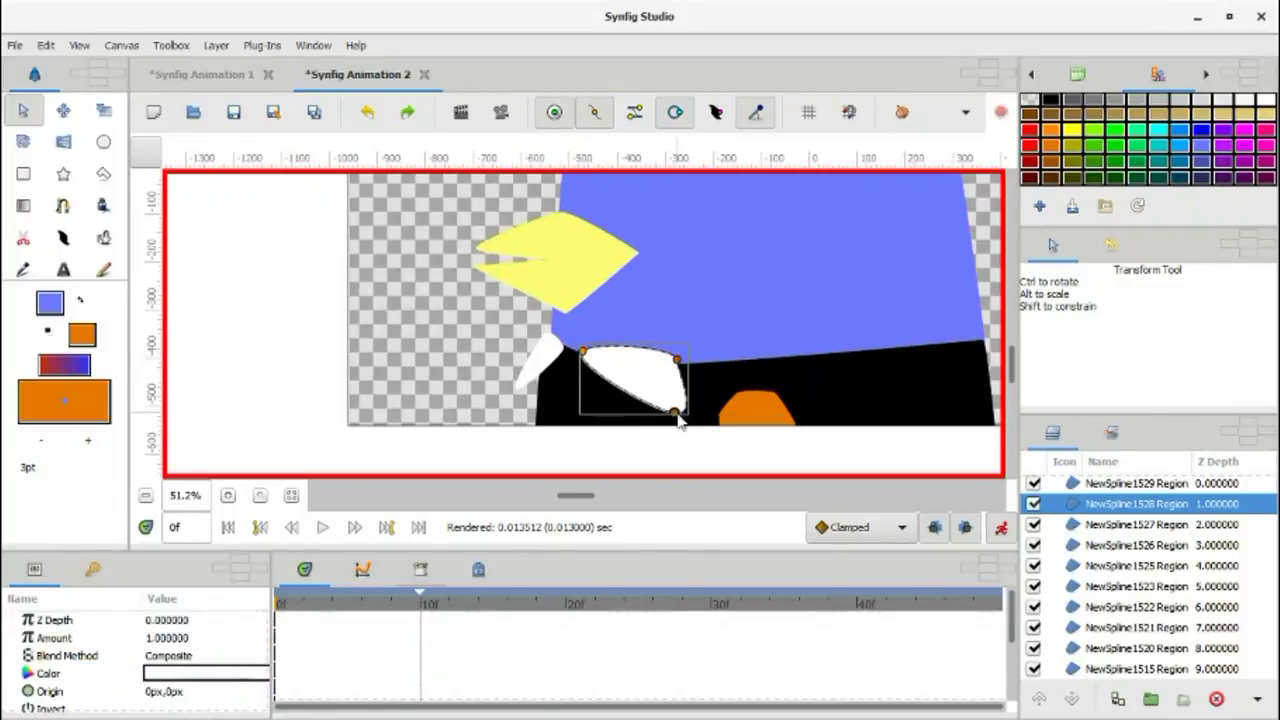
{"action": "left_click_drag", "start_coordinate": [677, 409], "coordinate": [625, 420]}
Step: Narrow the orange tie by pulling its corners and bottom inward, then jump to frame 10
{"action": "left_click", "coordinate": [780, 398]}
{"action": "scroll", "coordinate": [583, 364], "scroll_direction": "up", "scroll_amount": 2}
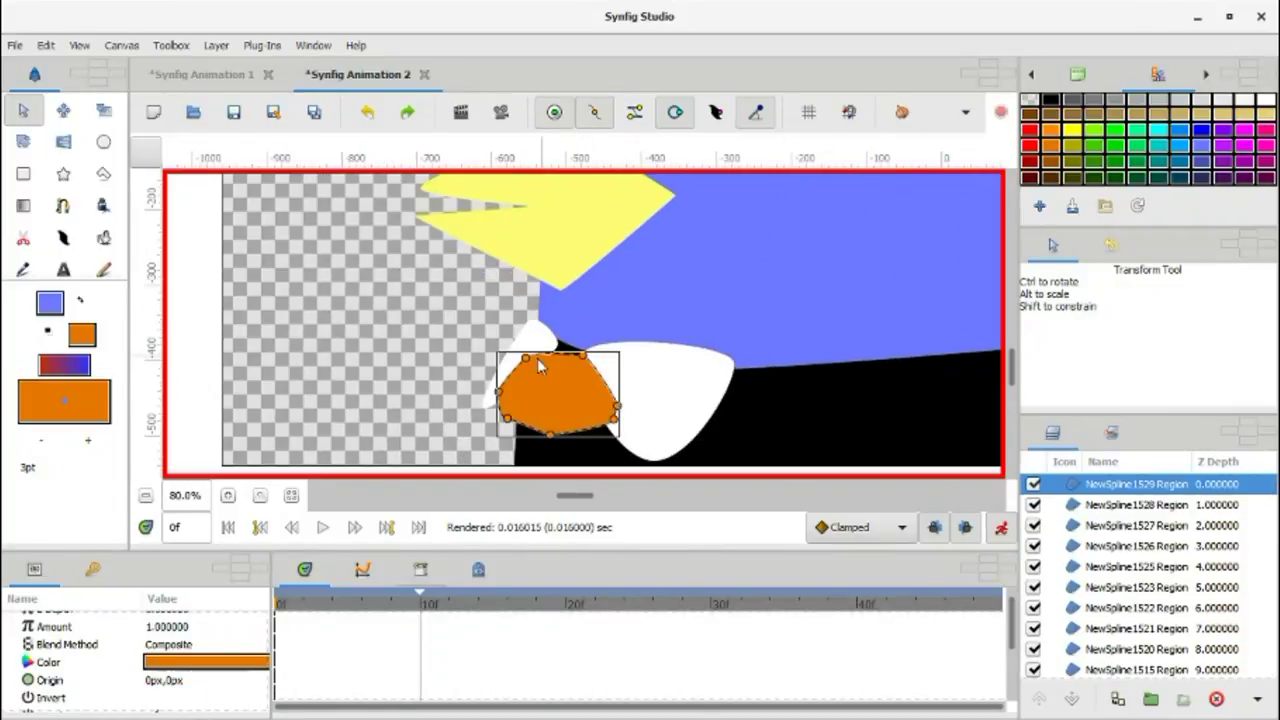
{"action": "left_click", "coordinate": [612, 406]}
{"action": "left_click_drag", "start_coordinate": [618, 407], "coordinate": [600, 425]}
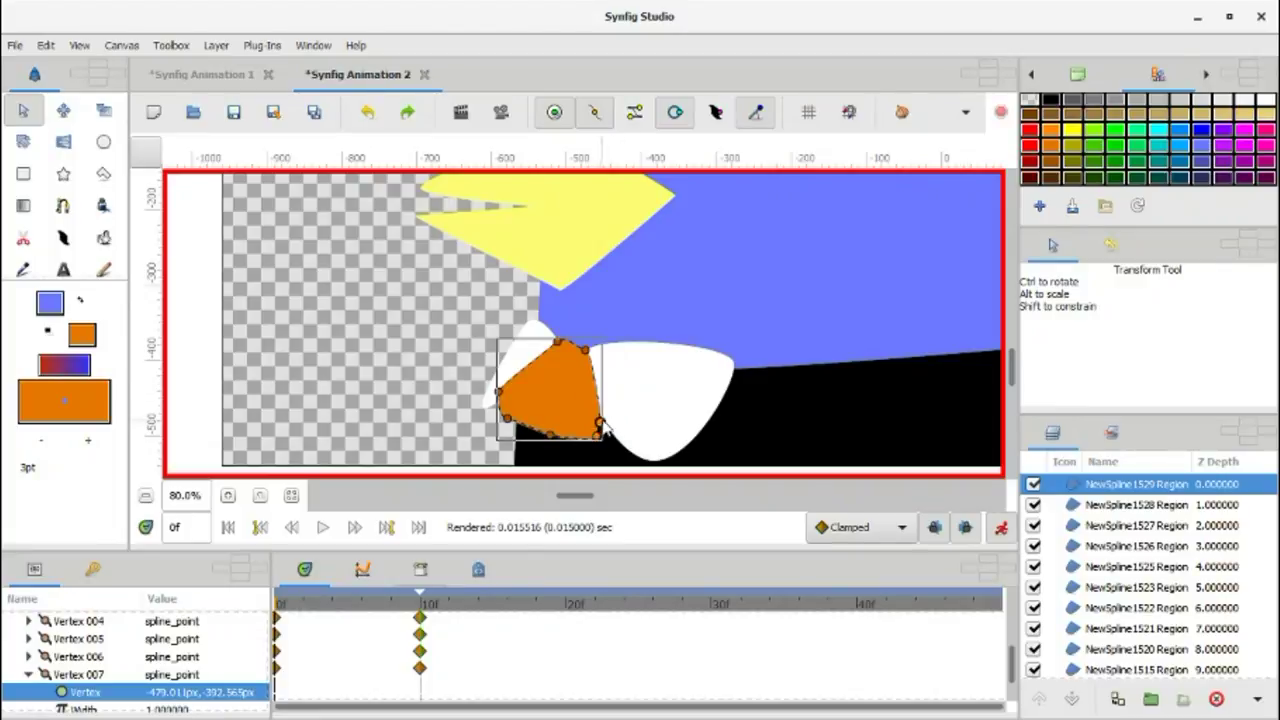
{"action": "left_click_drag", "start_coordinate": [520, 432], "coordinate": [523, 400]}
{"action": "scroll", "coordinate": [589, 459], "scroll_direction": "down", "scroll_amount": 2}
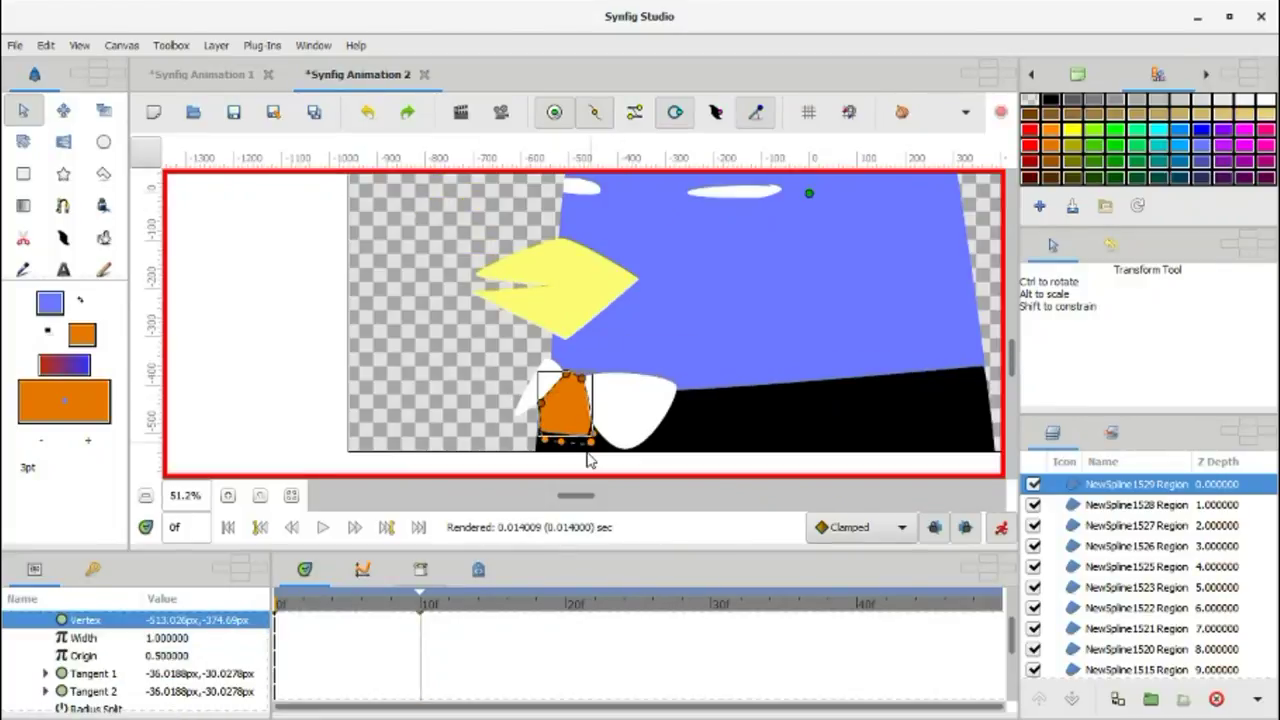
{"action": "left_click", "coordinate": [592, 432]}
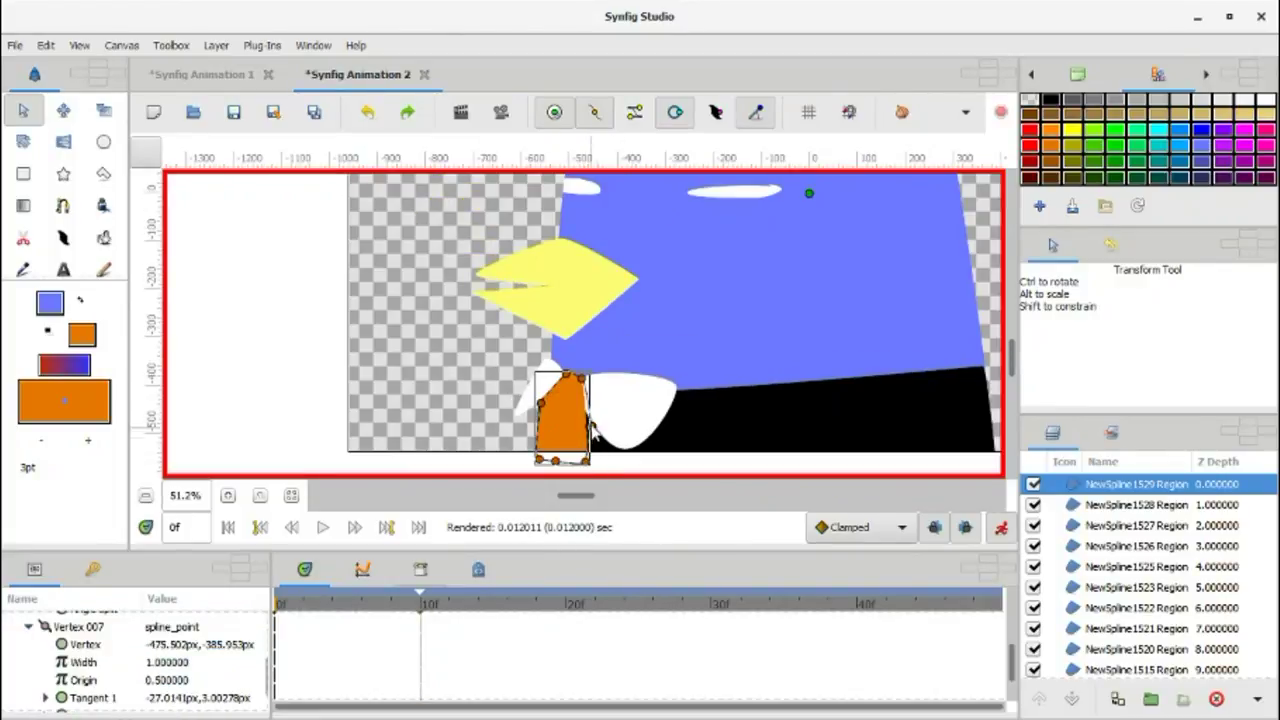
{"action": "key", "text": "bracketright"}
{"action": "scroll", "coordinate": [606, 371], "scroll_direction": "down", "scroll_amount": 3}
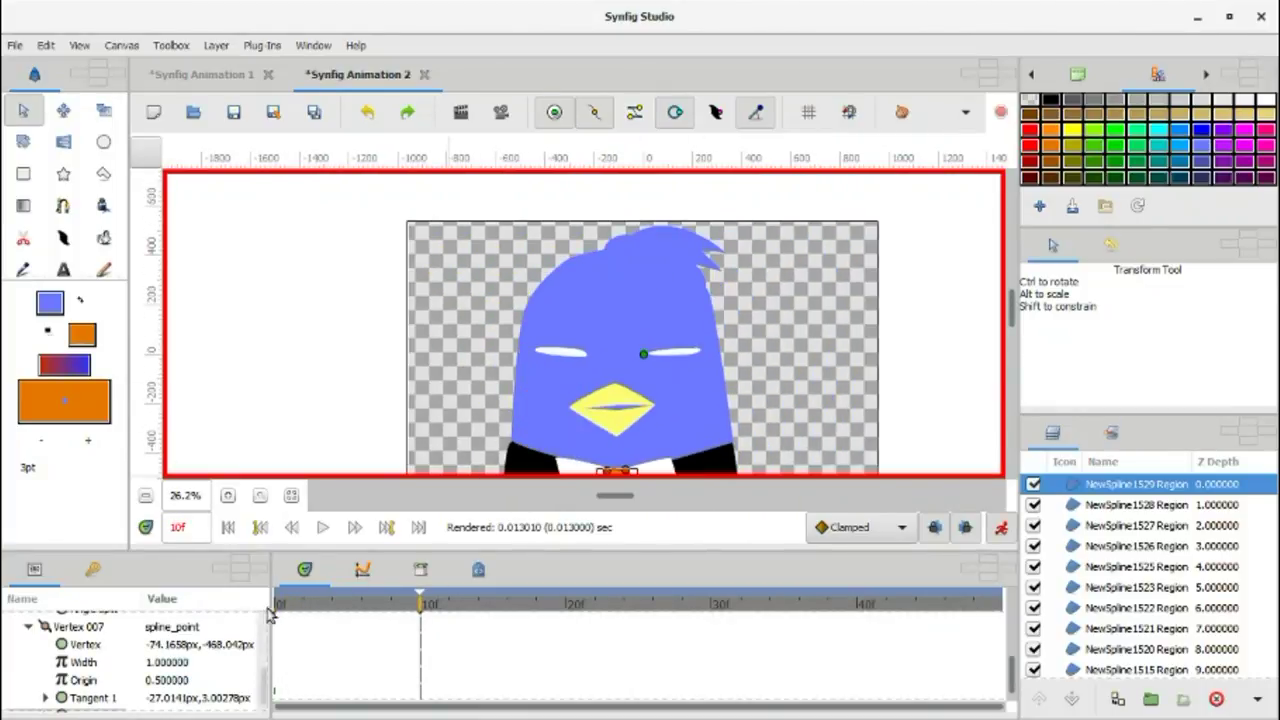
Step: At frame 0, raise the hair tuft's top point, spikes and side vertices to reshape it
{"action": "left_click_drag", "start_coordinate": [297, 611], "coordinate": [280, 606]}
{"action": "scroll", "coordinate": [627, 354], "scroll_direction": "up", "scroll_amount": 3}
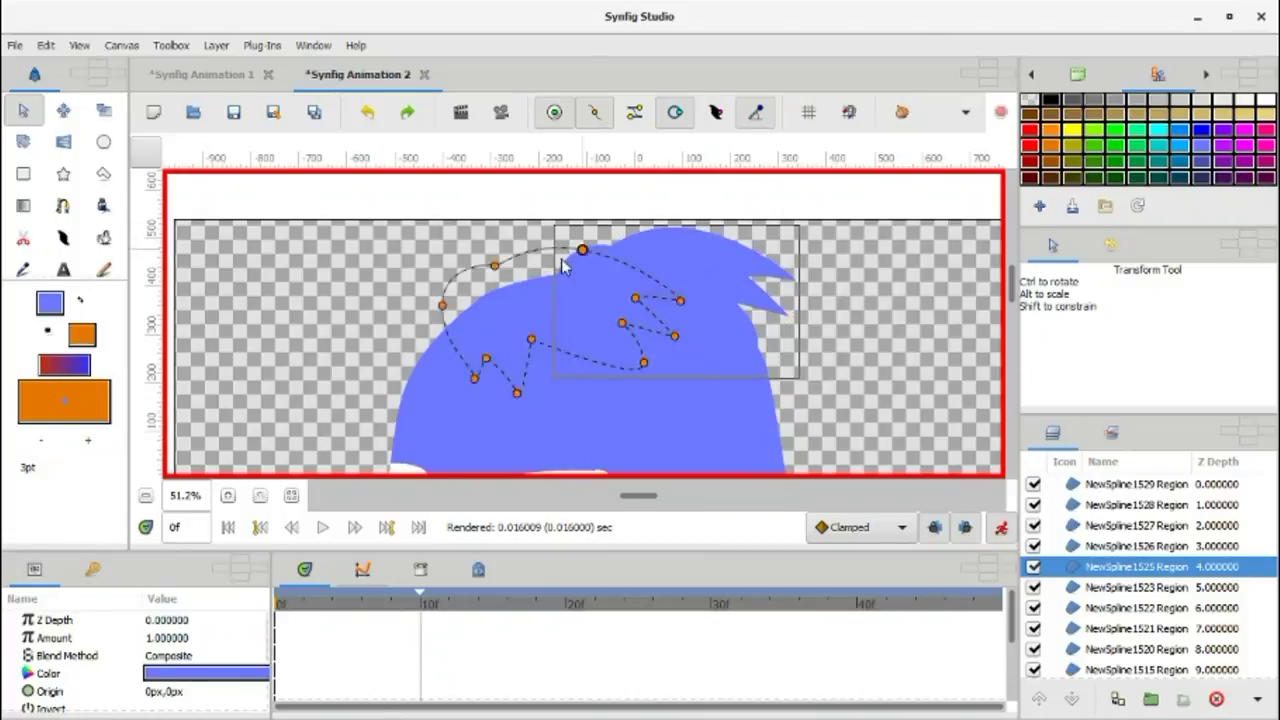
{"action": "left_click", "coordinate": [472, 385]}
{"action": "left_click_drag", "start_coordinate": [441, 318], "coordinate": [429, 320]}
{"action": "left_click_drag", "start_coordinate": [484, 371], "coordinate": [473, 345]}
{"action": "mouse_move", "coordinate": [700, 366]}
{"action": "left_mouse_down"}
{"action": "mouse_move", "coordinate": [575, 255]}
{"action": "mouse_move", "coordinate": [574, 226]}
{"action": "left_mouse_up"}
{"action": "left_click_drag", "start_coordinate": [642, 376], "coordinate": [641, 358]}
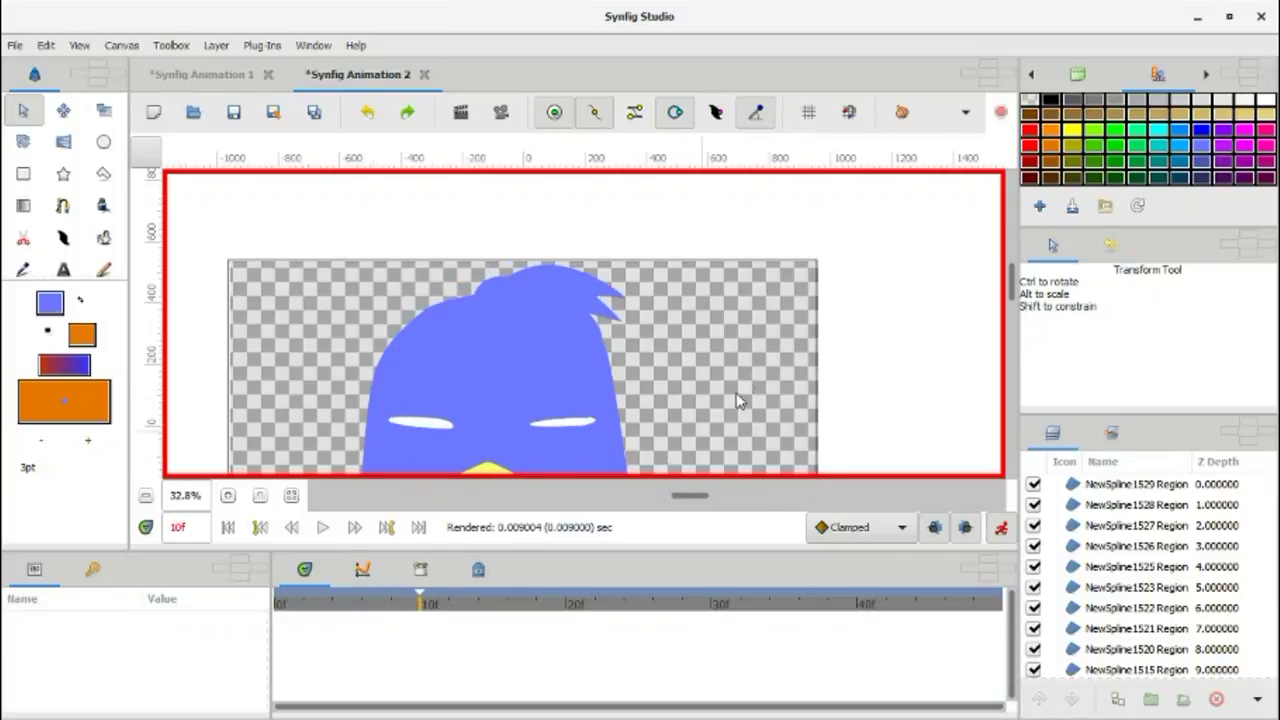
Step: Scrub through the frames to check the pose and set the time to frame 20
{"action": "scroll", "coordinate": [730, 360], "scroll_direction": "down", "scroll_amount": 2}
{"action": "left_click_drag", "start_coordinate": [300, 604], "coordinate": [331, 604]}
{"action": "left_click", "coordinate": [426, 604]}
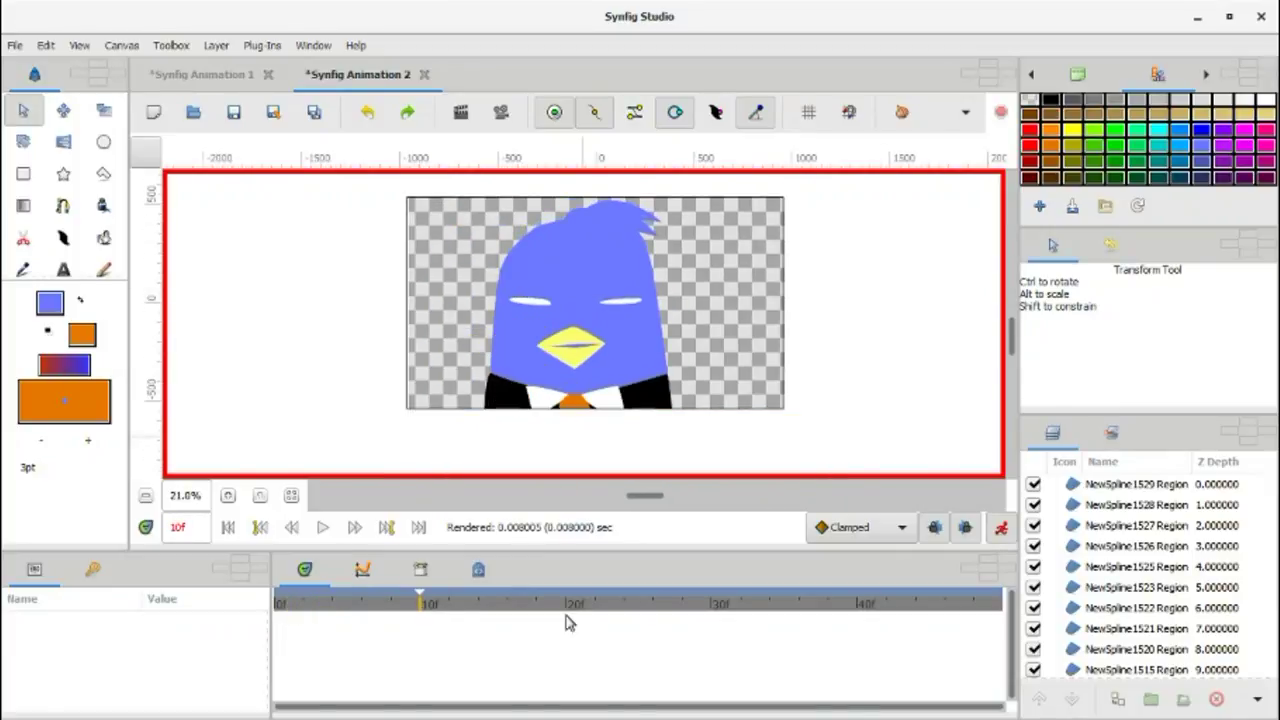
Step: Show the keyframe list, jump to the frame 0 keyframe, and return to frame 20
{"action": "left_click", "coordinate": [566, 604]}
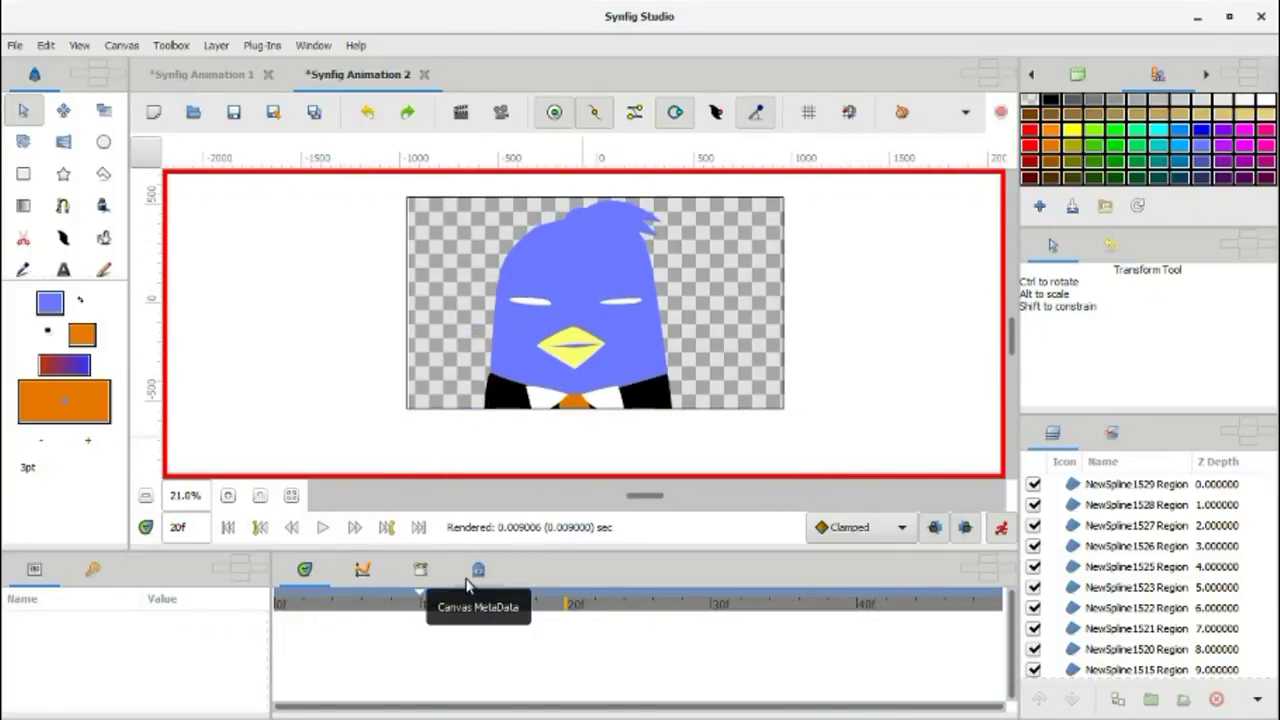
{"action": "left_click", "coordinate": [280, 604]}
{"action": "left_click", "coordinate": [92, 568]}
{"action": "left_click", "coordinate": [21, 698]}
{"action": "left_click", "coordinate": [571, 604]}
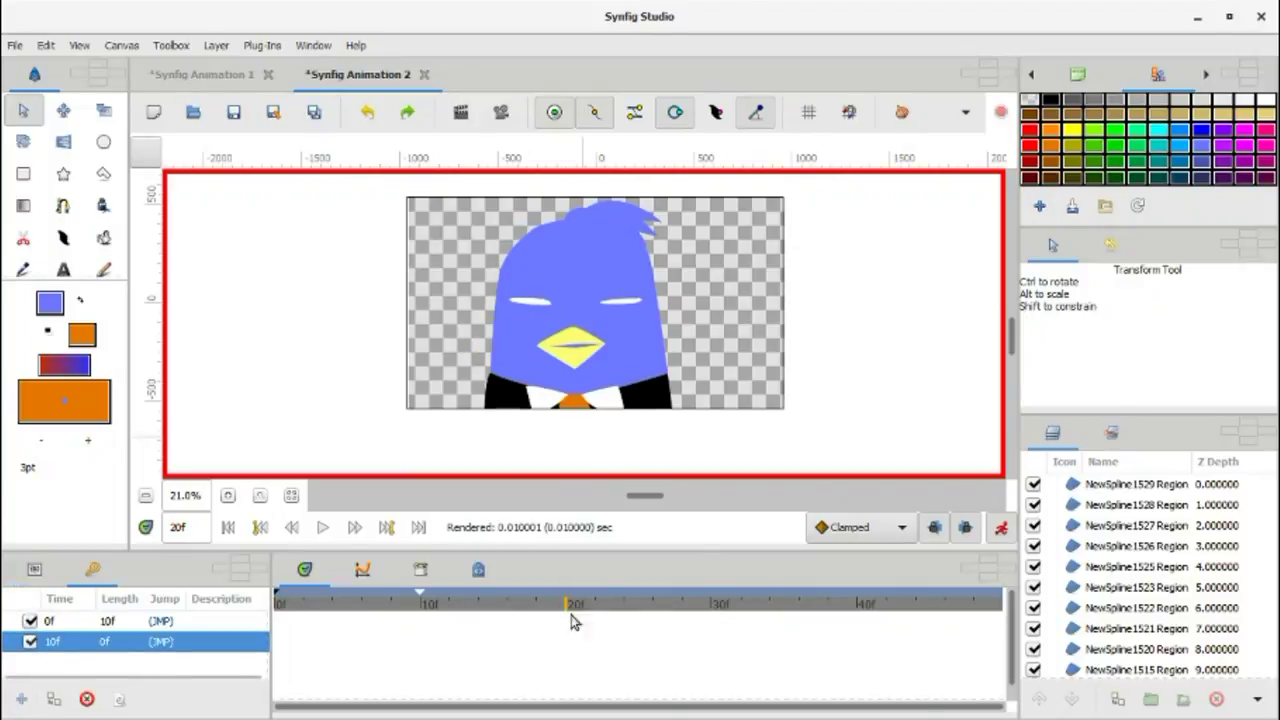
{"action": "scroll", "coordinate": [641, 265], "scroll_direction": "up", "scroll_amount": 4}
Step: Move the right and left eyes further to the right at frame 20
{"action": "left_click", "coordinate": [552, 348]}
{"action": "left_click_drag", "start_coordinate": [645, 356], "coordinate": [660, 358]}
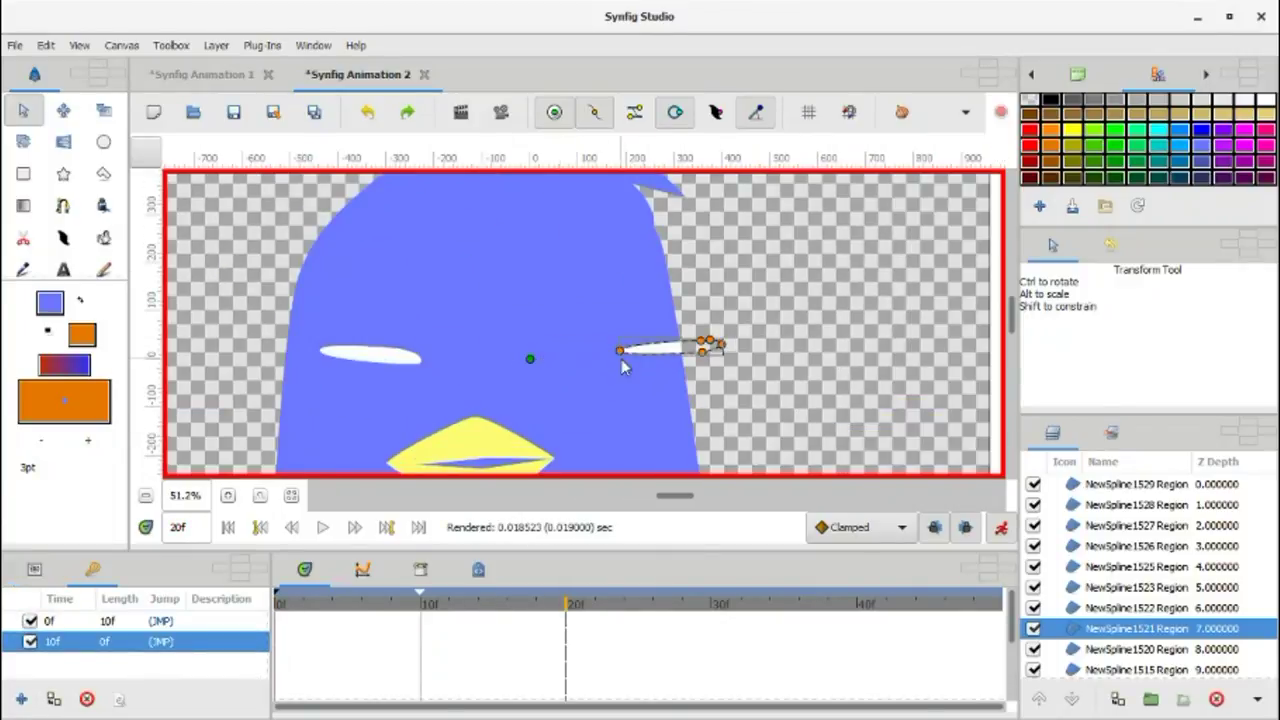
{"action": "left_click", "coordinate": [380, 356]}
{"action": "left_click_drag", "start_coordinate": [414, 362], "coordinate": [566, 358]}
{"action": "scroll", "coordinate": [652, 381], "scroll_direction": "down", "scroll_amount": 2}
{"action": "scroll", "coordinate": [652, 381], "scroll_direction": "down", "scroll_amount": 2}
Step: Move the upper beak's top point left and pull the lower beak down to open the mouth
{"action": "left_click", "coordinate": [512, 367]}
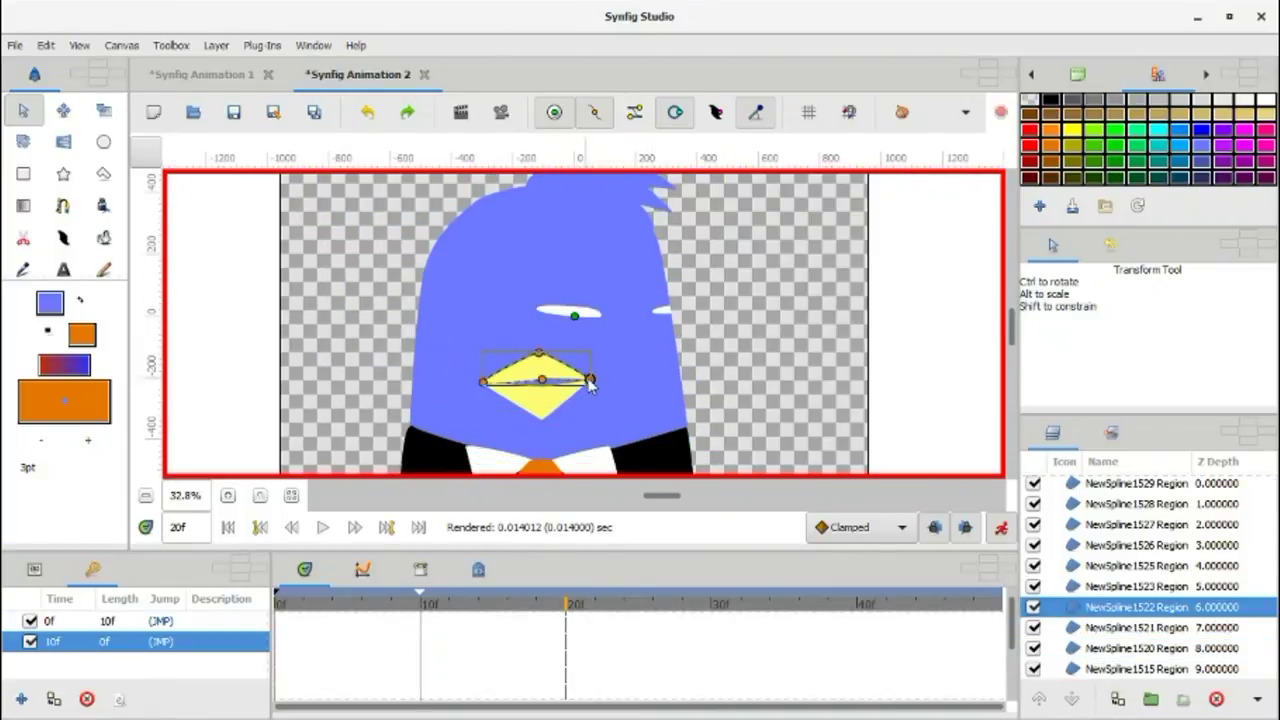
{"action": "scroll", "coordinate": [738, 370], "scroll_direction": "up", "scroll_amount": 2}
{"action": "left_click_drag", "start_coordinate": [655, 312], "coordinate": [638, 312]}
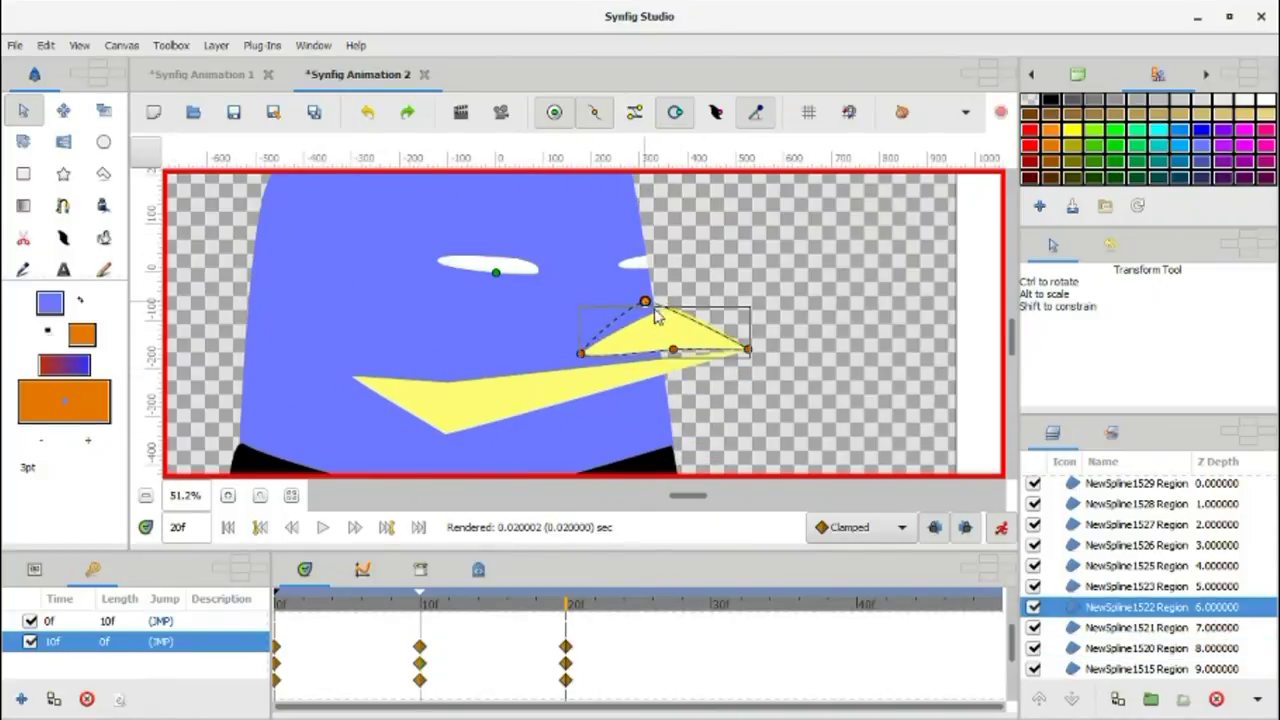
{"action": "left_click", "coordinate": [480, 386]}
{"action": "mouse_move", "coordinate": [480, 386]}
{"action": "left_mouse_down"}
{"action": "mouse_move", "coordinate": [673, 420]}
{"action": "mouse_move", "coordinate": [632, 403]}
{"action": "left_mouse_up"}
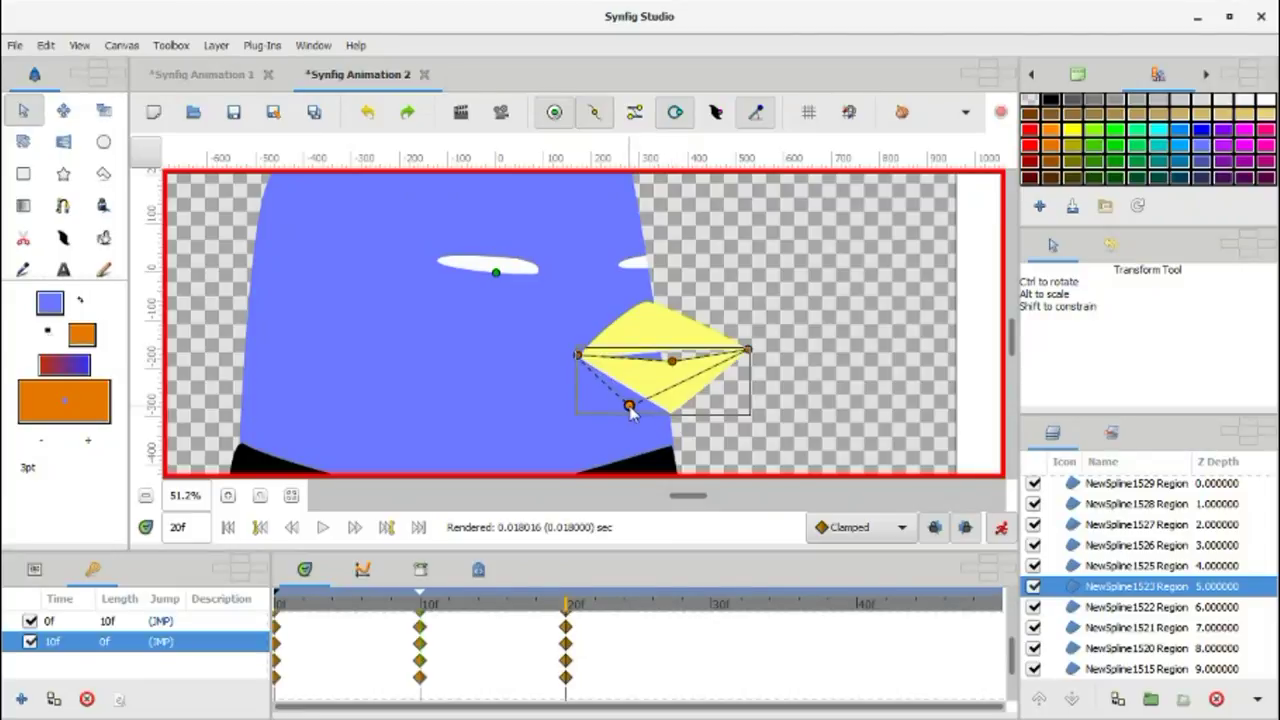
{"action": "left_click", "coordinate": [478, 605]}
{"action": "left_click_drag", "start_coordinate": [517, 607], "coordinate": [565, 605]}
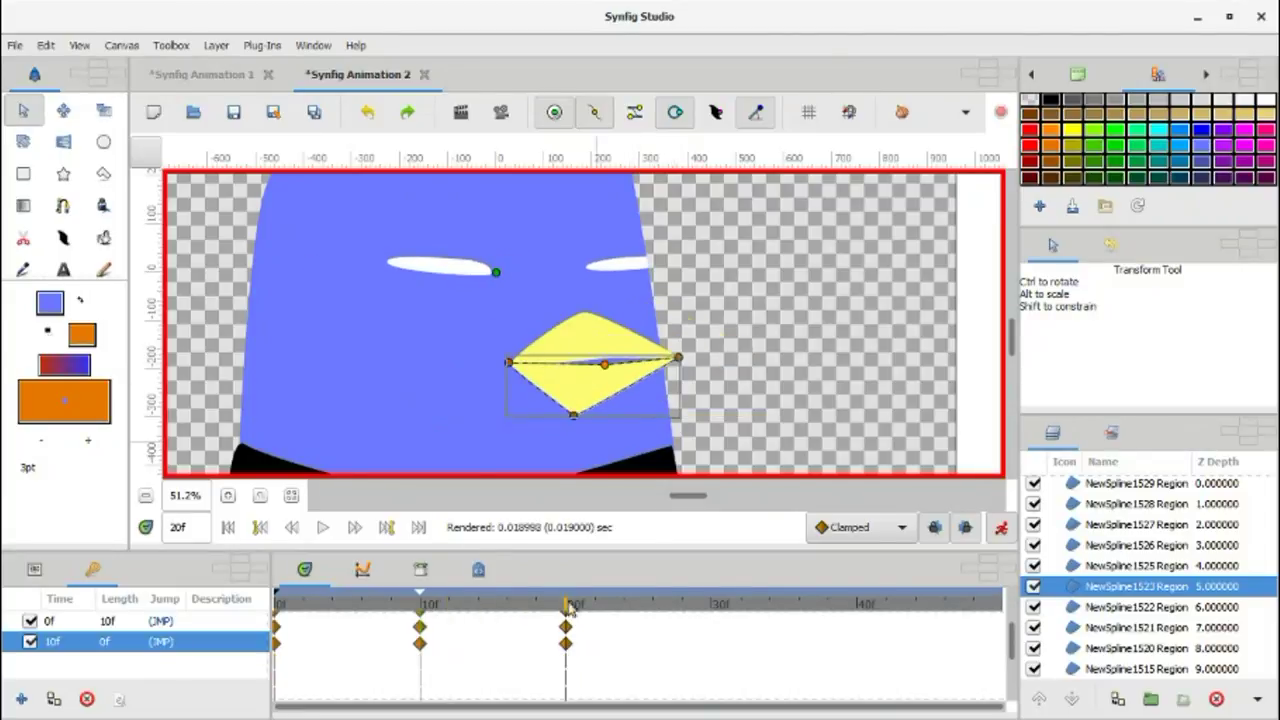
{"action": "scroll", "coordinate": [600, 400], "scroll_direction": "down", "scroll_amount": 2}
{"action": "scroll", "coordinate": [600, 400], "scroll_direction": "up", "scroll_amount": 1}
Step: Reshape the white collar piece at frame 20, then jump back to the frame 0 keyframe
{"action": "left_click", "coordinate": [575, 425]}
{"action": "mouse_move", "coordinate": [668, 393]}
{"action": "left_mouse_down"}
{"action": "mouse_move", "coordinate": [700, 380]}
{"action": "mouse_move", "coordinate": [714, 426]}
{"action": "mouse_move", "coordinate": [712, 354]}
{"action": "left_mouse_up"}
{"action": "scroll", "coordinate": [698, 396], "scroll_direction": "up", "scroll_amount": 2}
{"action": "left_click", "coordinate": [160, 621]}
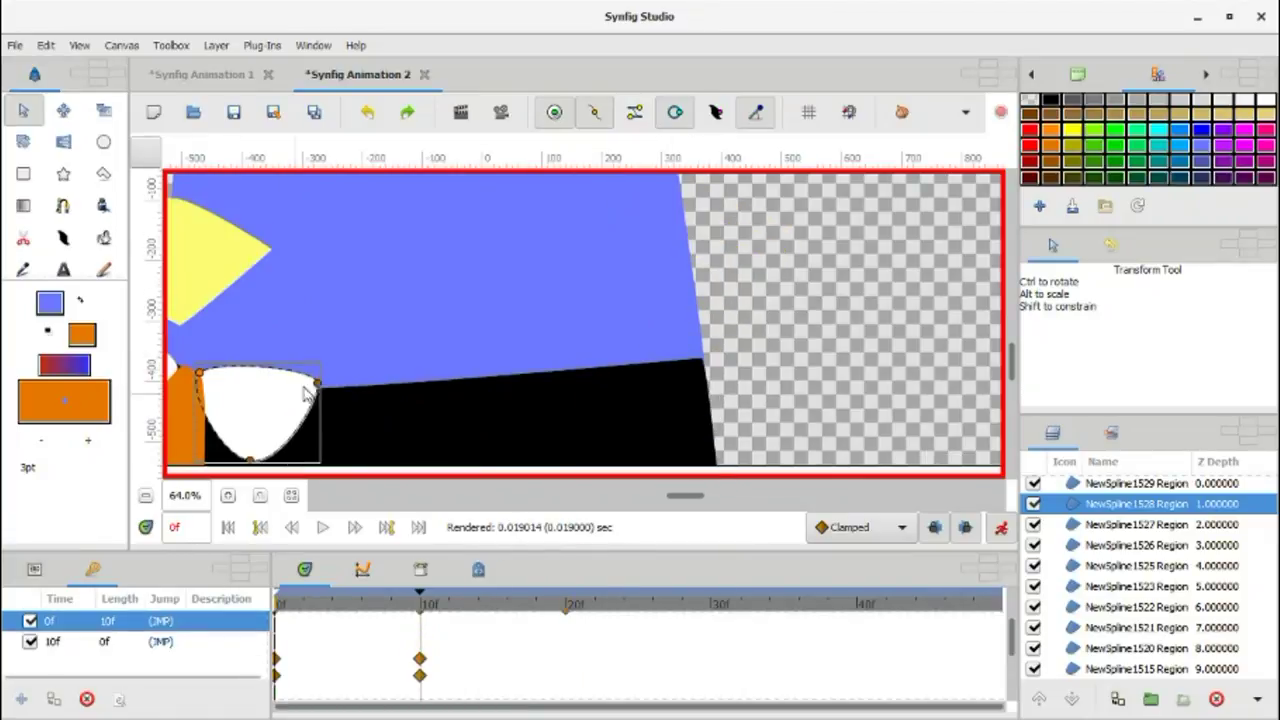
Step: At frame 20, move the orange tie up and to the right
{"action": "key", "text": "minus"}
{"action": "key", "text": "minus"}
{"action": "key", "text": "minus"}
{"action": "left_click", "coordinate": [157, 643]}
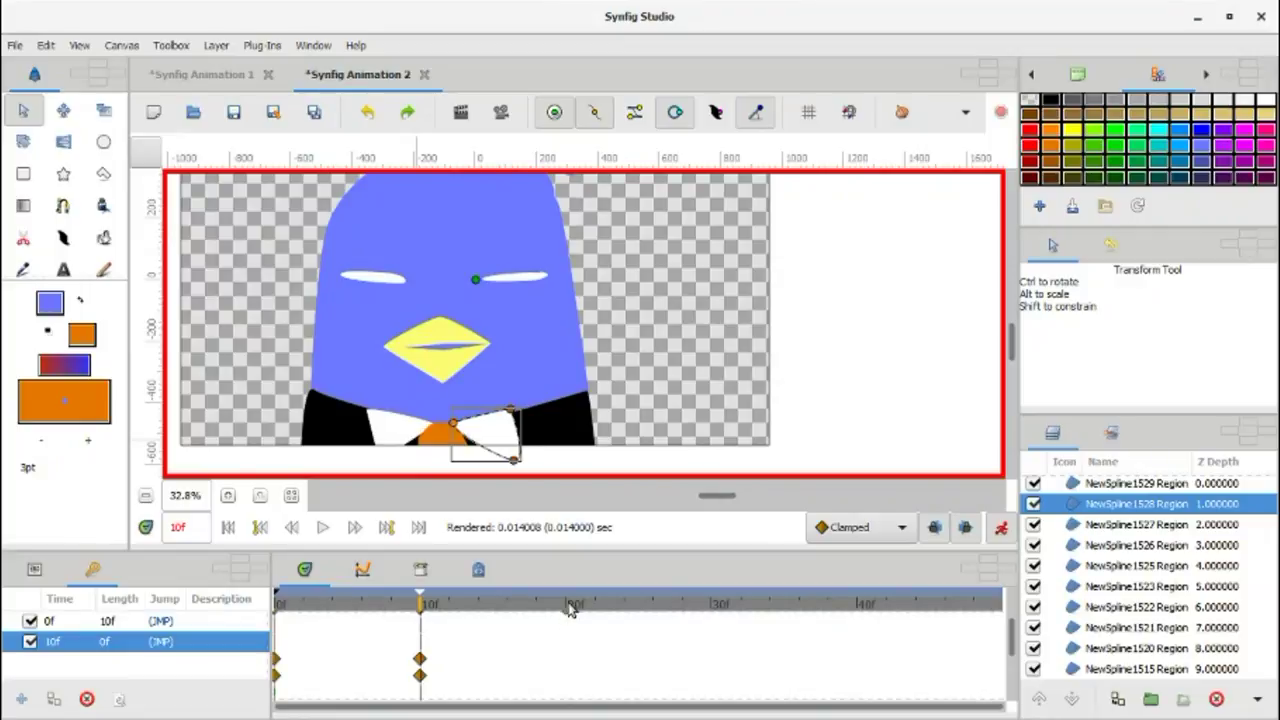
{"action": "left_click", "coordinate": [570, 605]}
{"action": "scroll", "coordinate": [590, 418], "scroll_direction": "up", "scroll_amount": 2}
{"action": "left_click", "coordinate": [356, 440]}
{"action": "left_click_drag", "start_coordinate": [384, 438], "coordinate": [564, 404]}
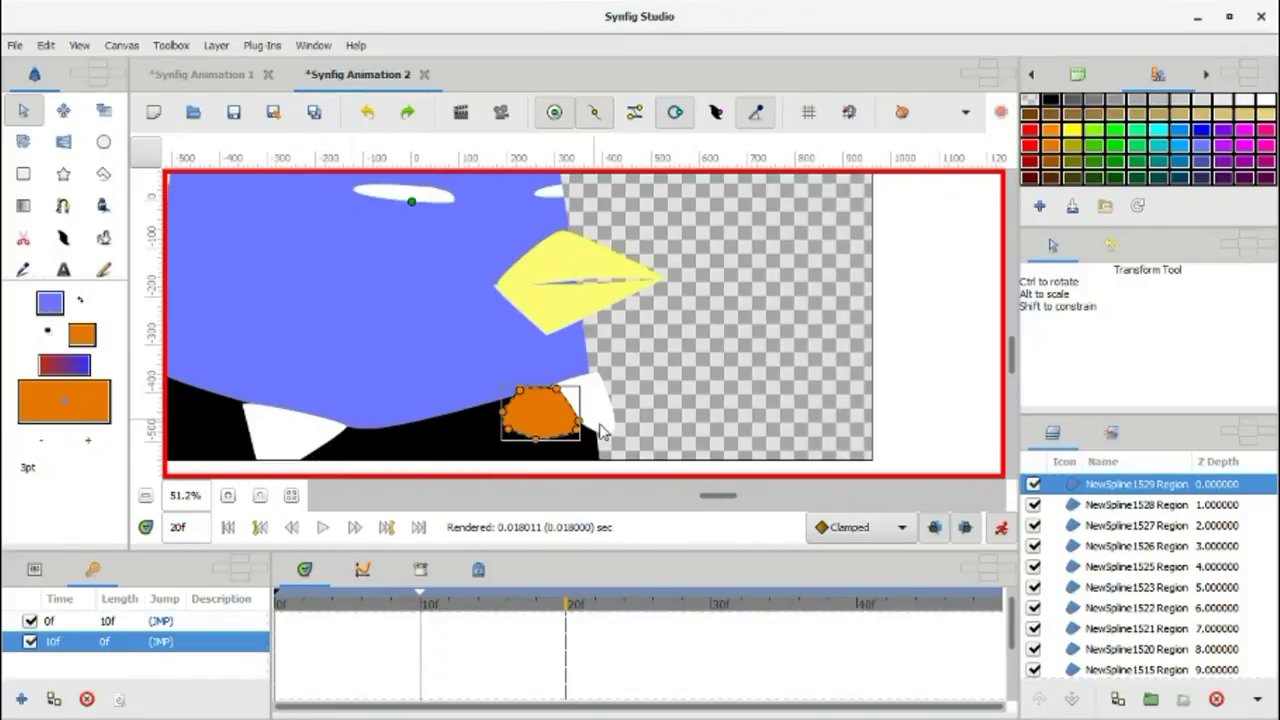
Step: Move the white collar triangle onto the tie and raise the black suit's top edge on both sides
{"action": "left_click", "coordinate": [285, 428]}
{"action": "scroll", "coordinate": [255, 398], "scroll_direction": "down", "scroll_amount": 2}
{"action": "left_click_drag", "start_coordinate": [459, 413], "coordinate": [456, 400]}
{"action": "scroll", "coordinate": [450, 415], "scroll_direction": "up", "scroll_amount": 2}
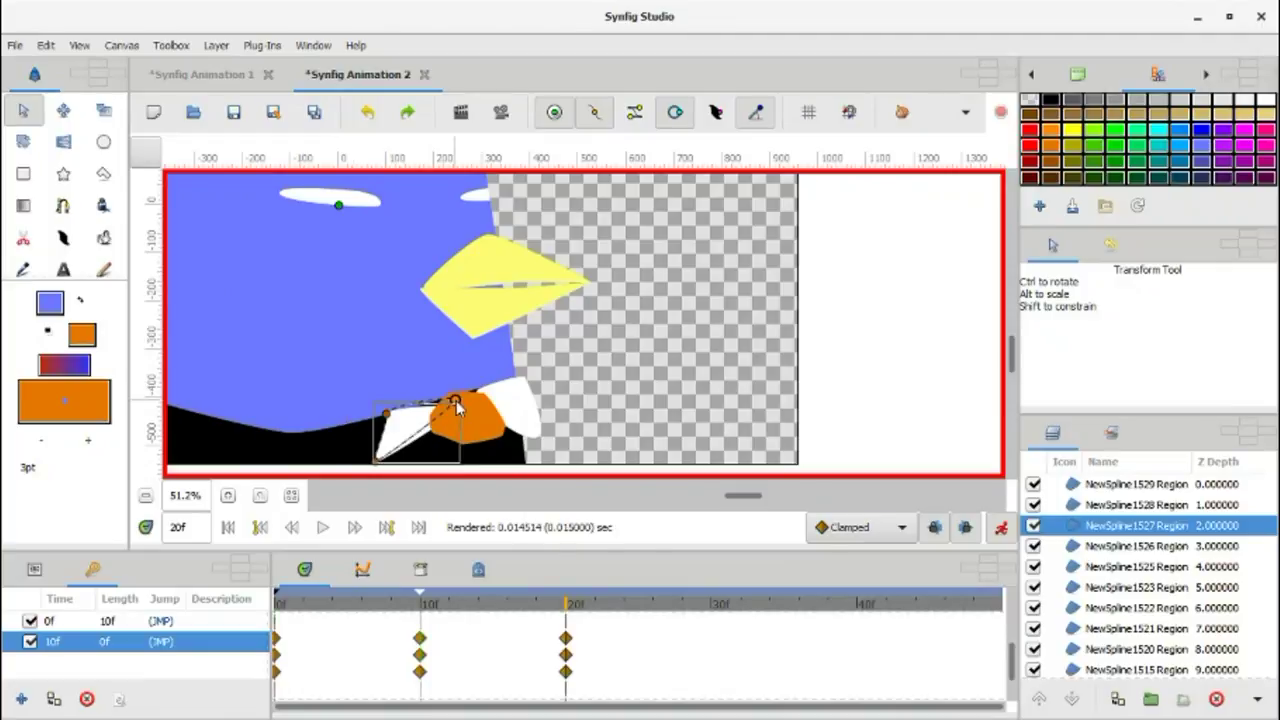
{"action": "left_click", "coordinate": [330, 430]}
{"action": "left_click_drag", "start_coordinate": [297, 430], "coordinate": [292, 391]}
{"action": "left_click_drag", "start_coordinate": [409, 414], "coordinate": [512, 386]}
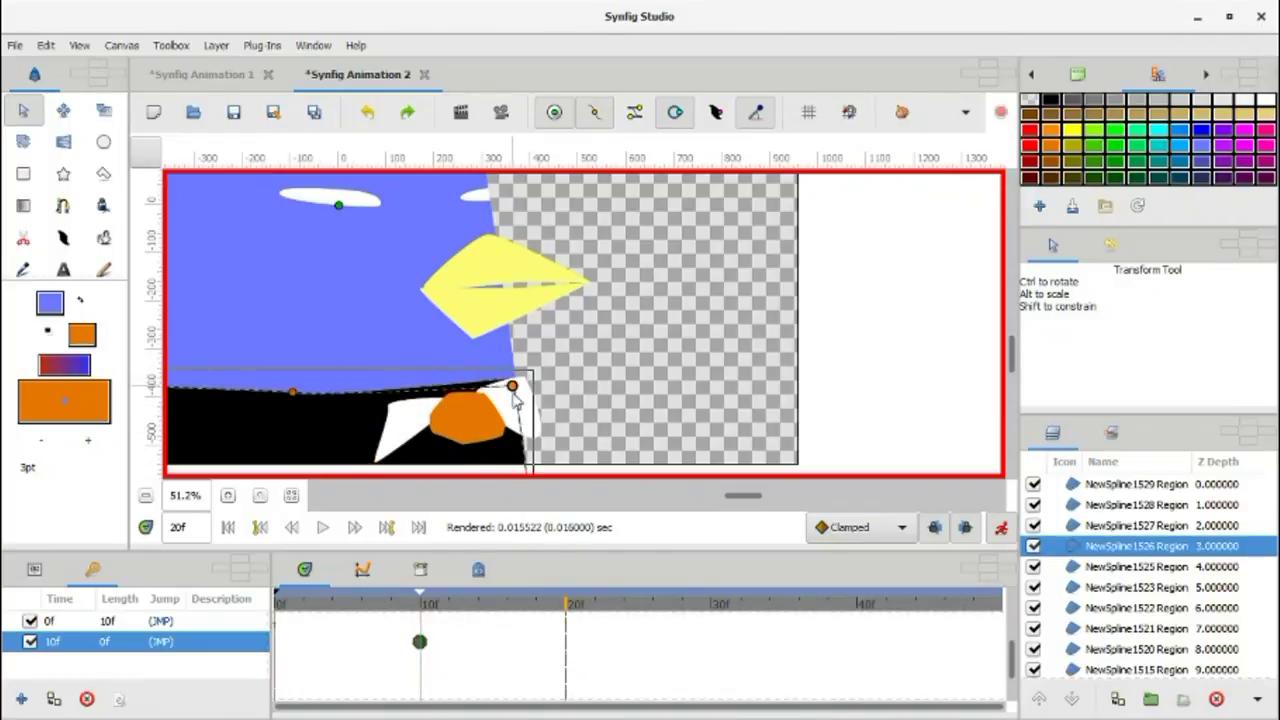
Step: Pull a collar triangle corner upward, then undo an unwanted enlargement of the tie
{"action": "left_click", "coordinate": [378, 452]}
{"action": "mouse_move", "coordinate": [372, 456]}
{"action": "left_mouse_down"}
{"action": "mouse_move", "coordinate": [390, 407]}
{"action": "mouse_move", "coordinate": [466, 401]}
{"action": "mouse_move", "coordinate": [486, 437]}
{"action": "left_mouse_up"}
{"action": "left_click", "coordinate": [450, 415]}
{"action": "scroll", "coordinate": [442, 411], "scroll_direction": "up", "scroll_amount": 4}
{"action": "scroll", "coordinate": [470, 410], "scroll_direction": "down", "scroll_amount": 3}
{"action": "left_click_drag", "start_coordinate": [589, 330], "coordinate": [585, 430]}
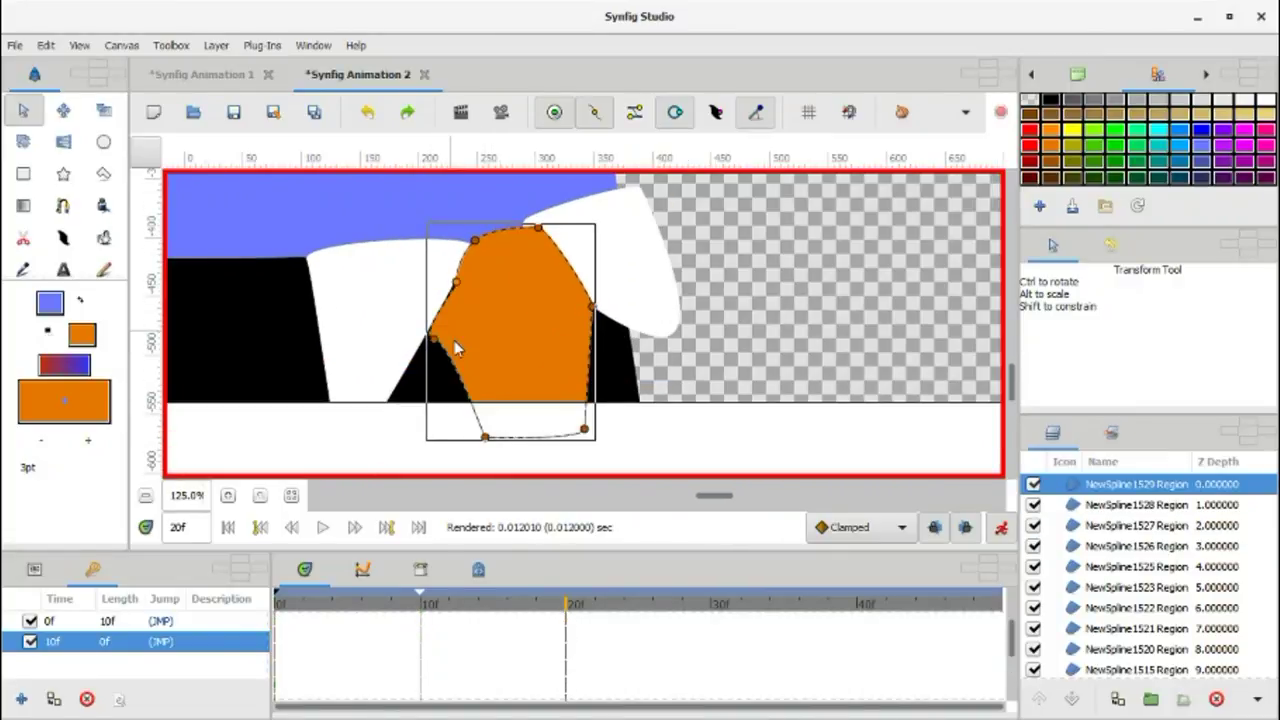
{"action": "key", "text": "ctrl+z"}
{"action": "key", "text": "ctrl+z"}
{"action": "key", "text": "ctrl+z"}
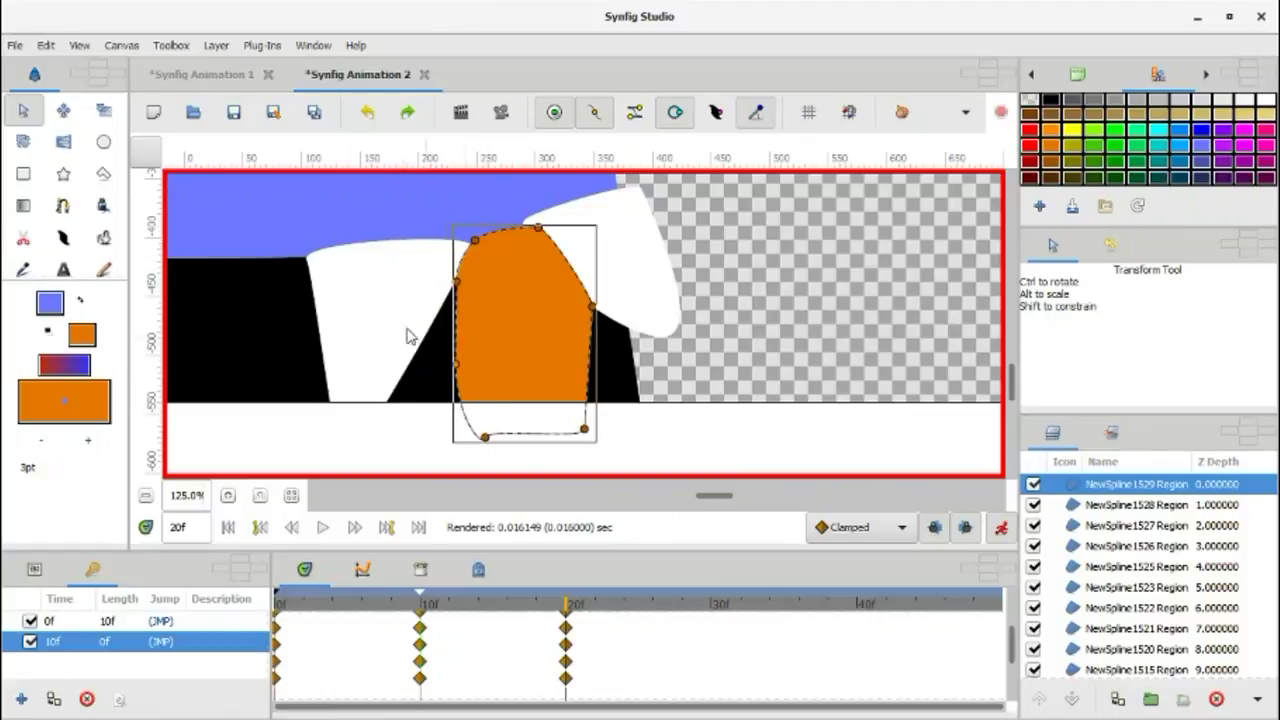
Step: Raise the white collar triangle's bottom point
{"action": "left_click", "coordinate": [340, 452]}
{"action": "left_click_drag", "start_coordinate": [340, 452], "coordinate": [338, 390]}
{"action": "left_click", "coordinate": [611, 290]}
{"action": "scroll", "coordinate": [611, 290], "scroll_direction": "down", "scroll_amount": 4}
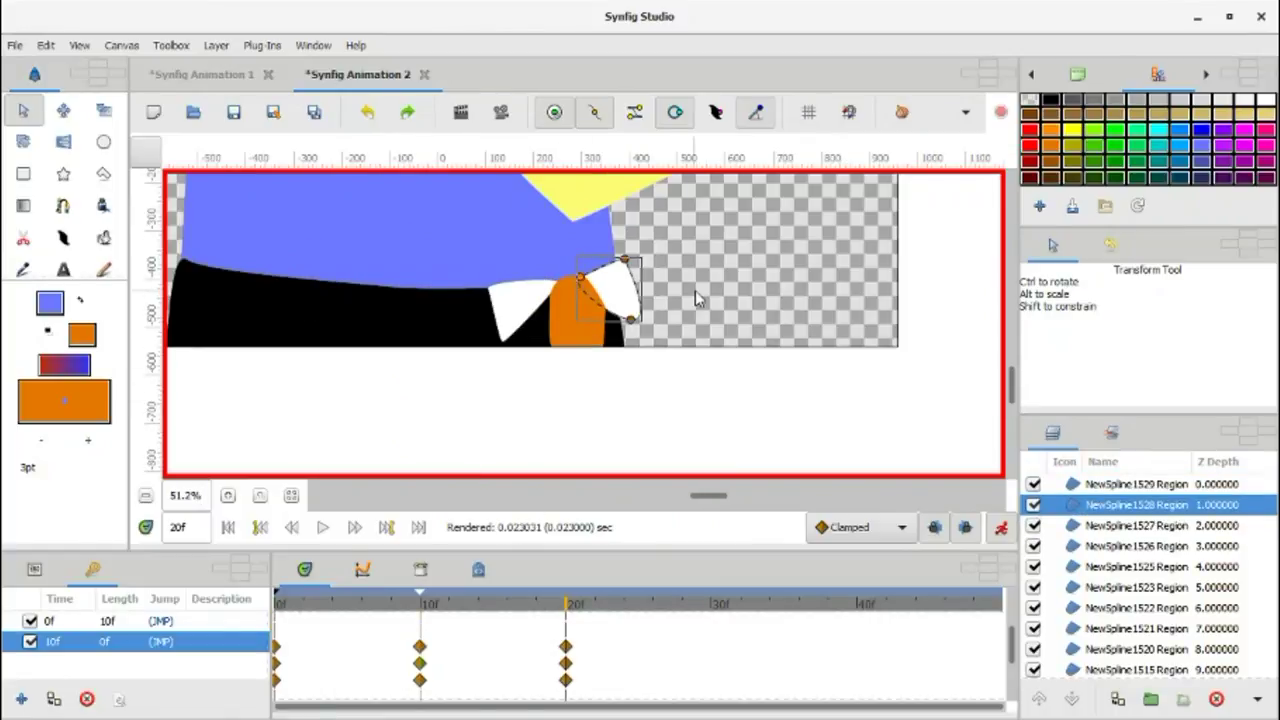
{"action": "left_click", "coordinate": [697, 298]}
{"action": "scroll", "coordinate": [697, 298], "scroll_direction": "down", "scroll_amount": 3}
Step: Scrub back to frame 14 to check the motion, then select the right eye and hair tuft
{"action": "left_click_drag", "start_coordinate": [414, 606], "coordinate": [567, 606]}
{"action": "scroll", "coordinate": [591, 374], "scroll_direction": "up", "scroll_amount": 5}
{"action": "left_click", "coordinate": [600, 362]}
{"action": "scroll", "coordinate": [603, 368], "scroll_direction": "down", "scroll_amount": 6}
{"action": "scroll", "coordinate": [553, 380], "scroll_direction": "up", "scroll_amount": 3}
{"action": "left_click", "coordinate": [515, 315]}
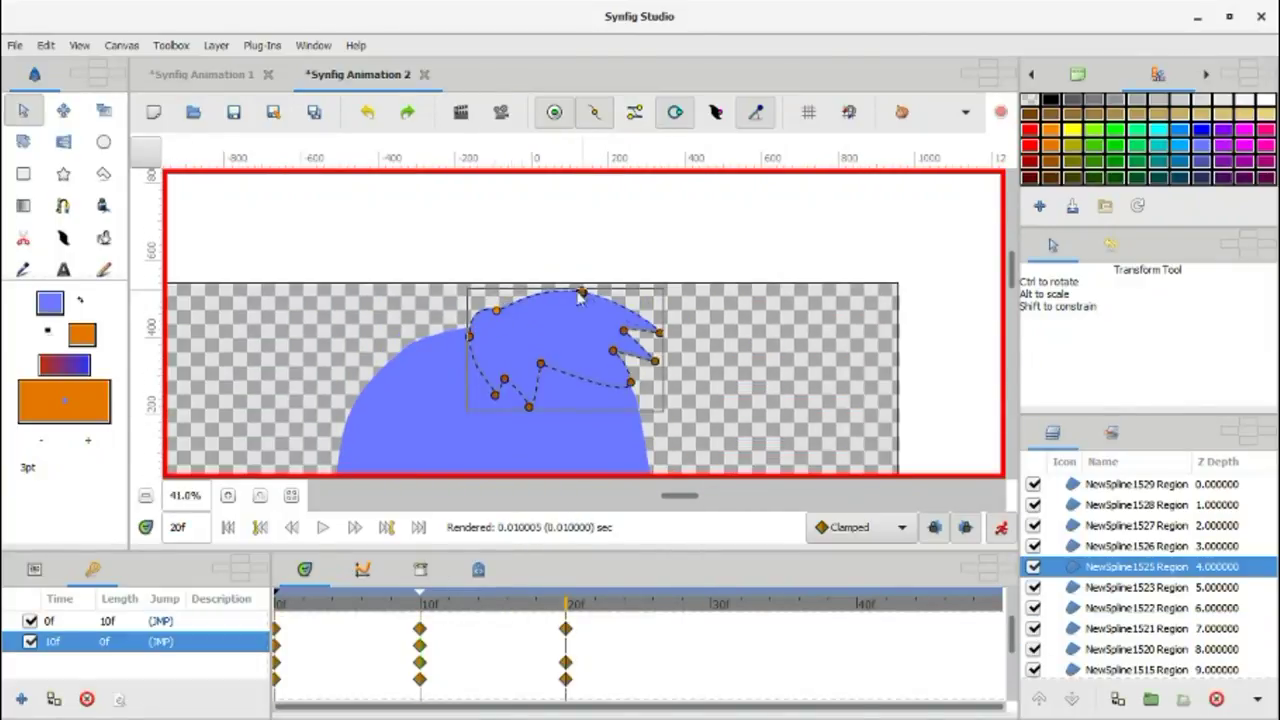
Step: Drag the hair tuft's top point down-right and shift its lower vertices right
{"action": "left_click_drag", "start_coordinate": [583, 295], "coordinate": [662, 368]}
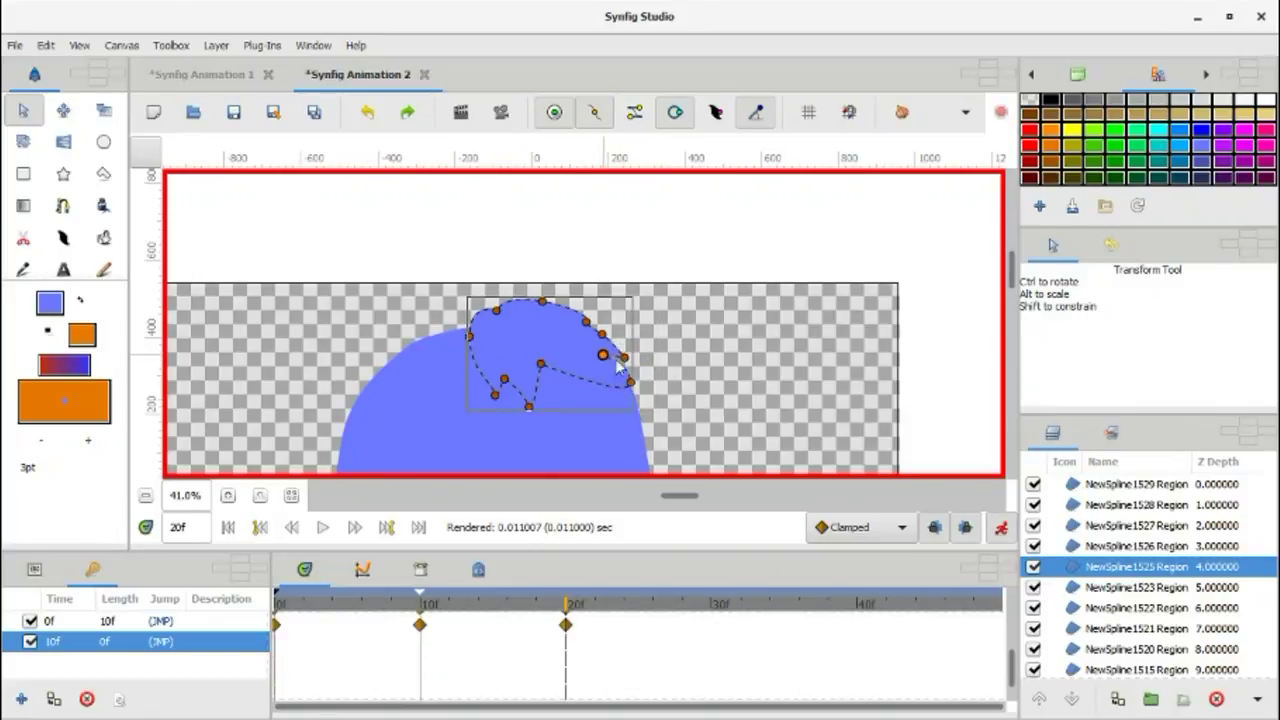
{"action": "scroll", "coordinate": [605, 362], "scroll_direction": "down", "scroll_amount": 3}
{"action": "left_click_drag", "start_coordinate": [631, 324], "coordinate": [652, 335]}
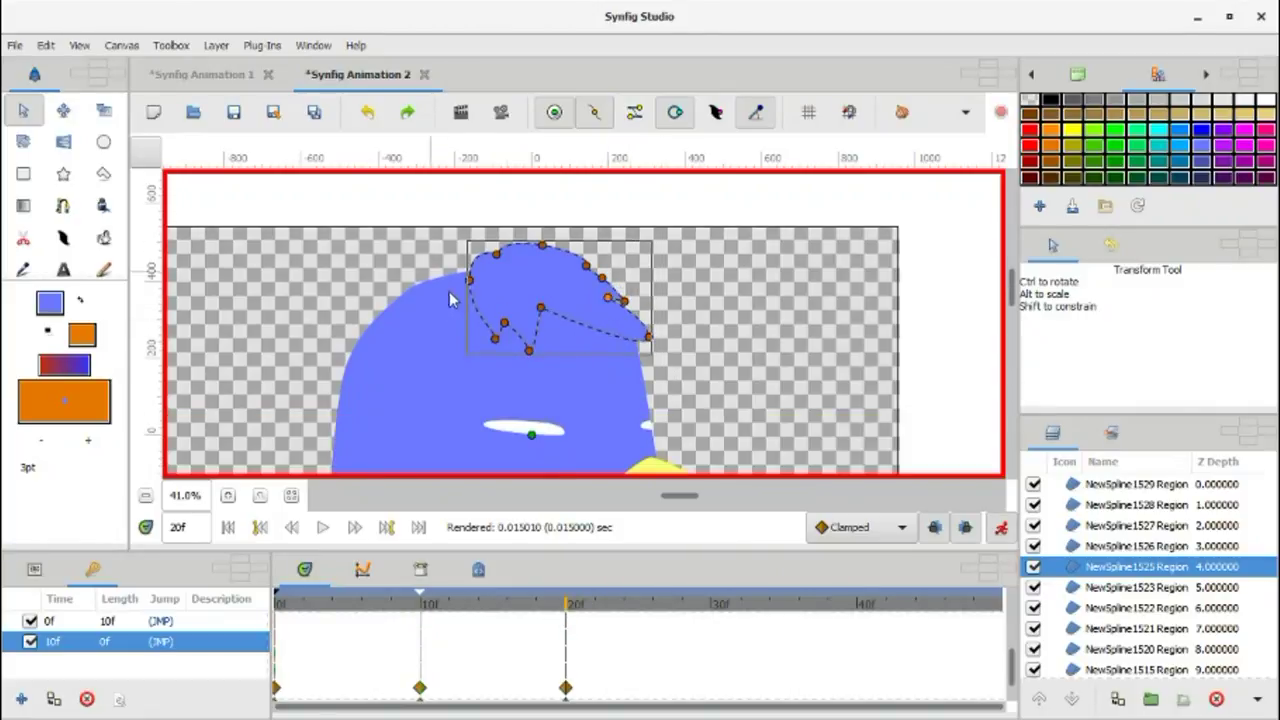
{"action": "left_click_drag", "start_coordinate": [529, 350], "coordinate": [573, 357]}
{"action": "scroll", "coordinate": [493, 275], "scroll_direction": "down", "scroll_amount": 1}
{"action": "scroll", "coordinate": [600, 320], "scroll_direction": "down", "scroll_amount": 2}
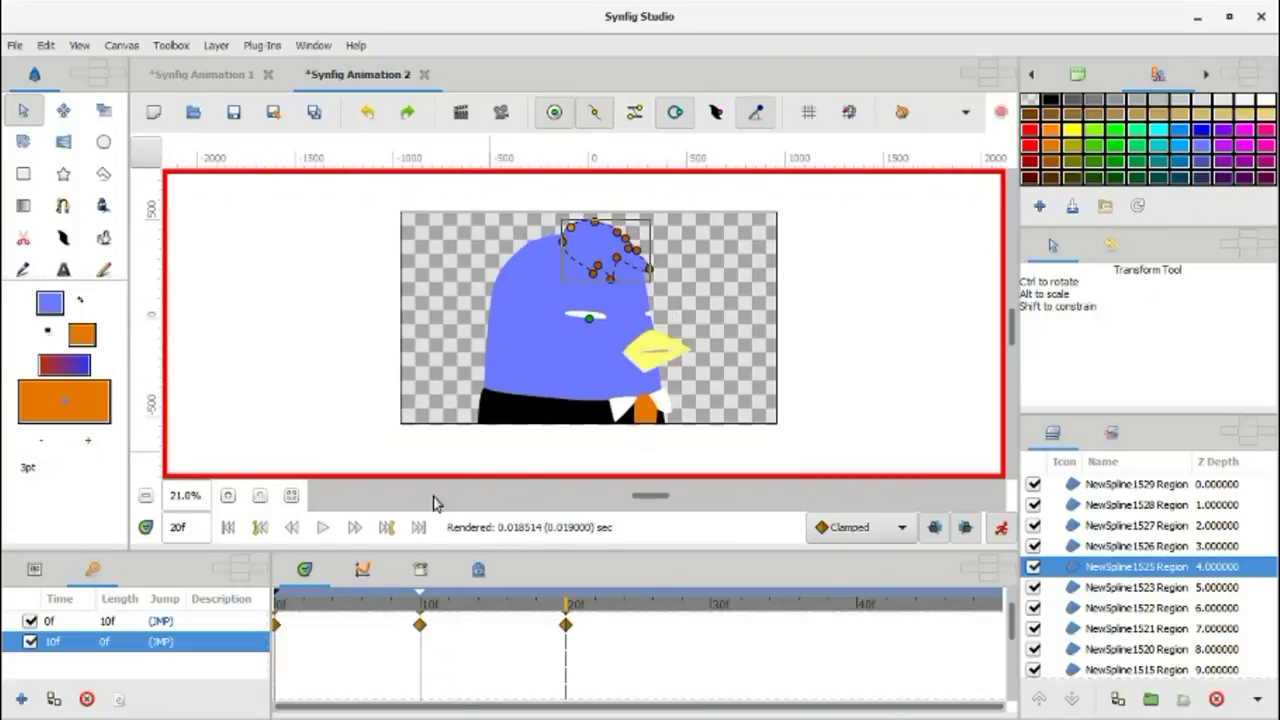
Step: Scrub through the animation from an early frame to compare poses
{"action": "left_click", "coordinate": [331, 605]}
{"action": "left_click_drag", "start_coordinate": [418, 605], "coordinate": [563, 605]}
{"action": "left_click", "coordinate": [501, 112]}
Step: Render a lower-quality 10 fps preview, fit the bird in view, play it and close it
{"action": "left_click", "coordinate": [431, 286]}
{"action": "left_click", "coordinate": [400, 249]}
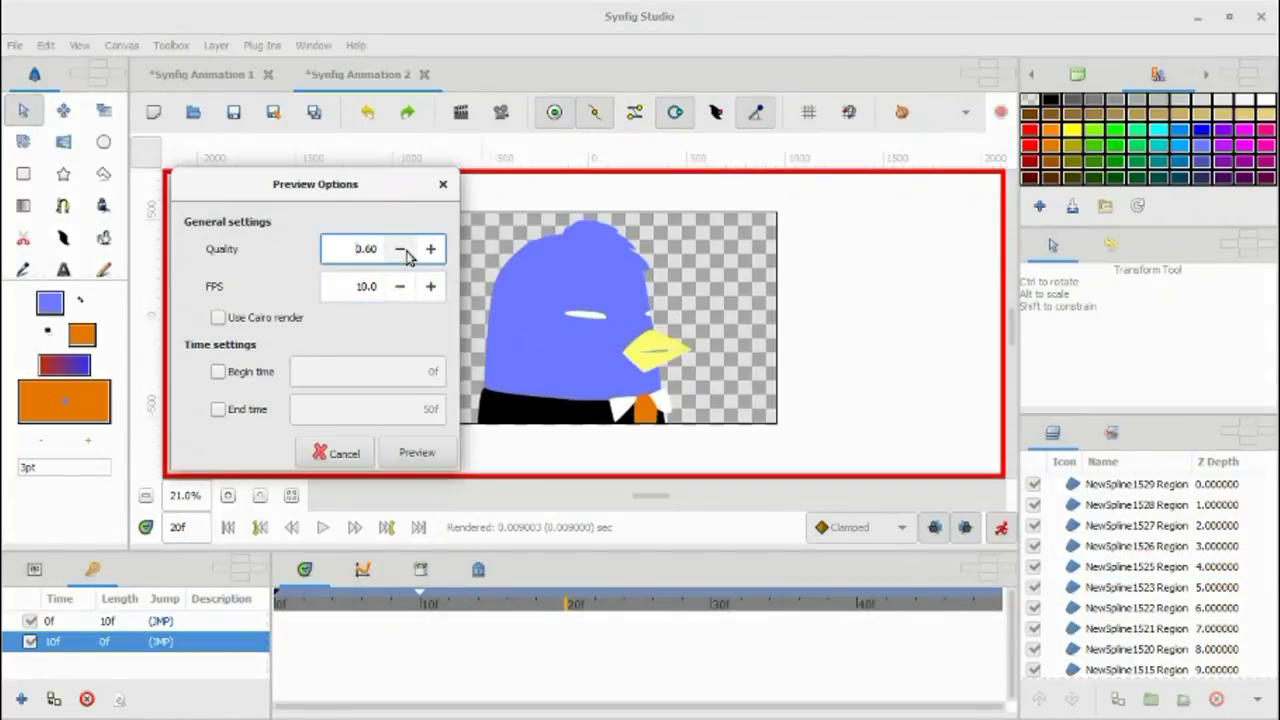
{"action": "left_click", "coordinate": [417, 452]}
{"action": "left_click", "coordinate": [833, 630]}
{"action": "left_click", "coordinate": [735, 599]}
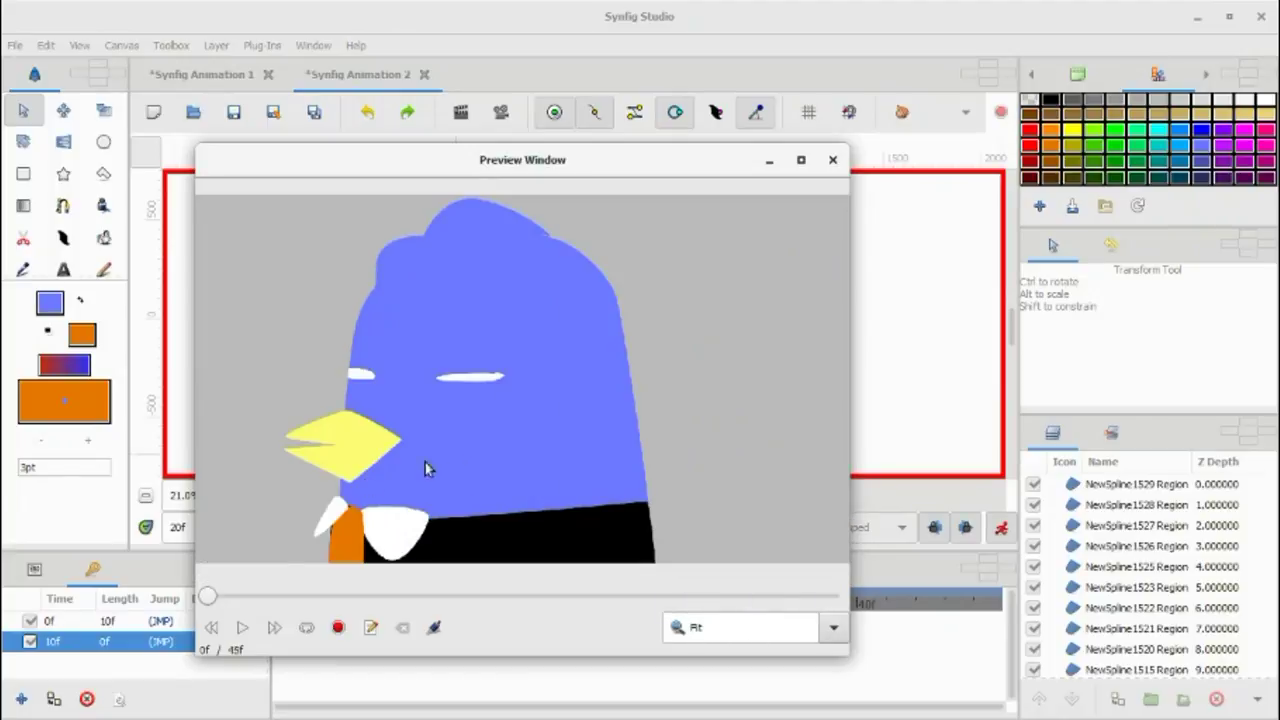
{"action": "left_click", "coordinate": [241, 630]}
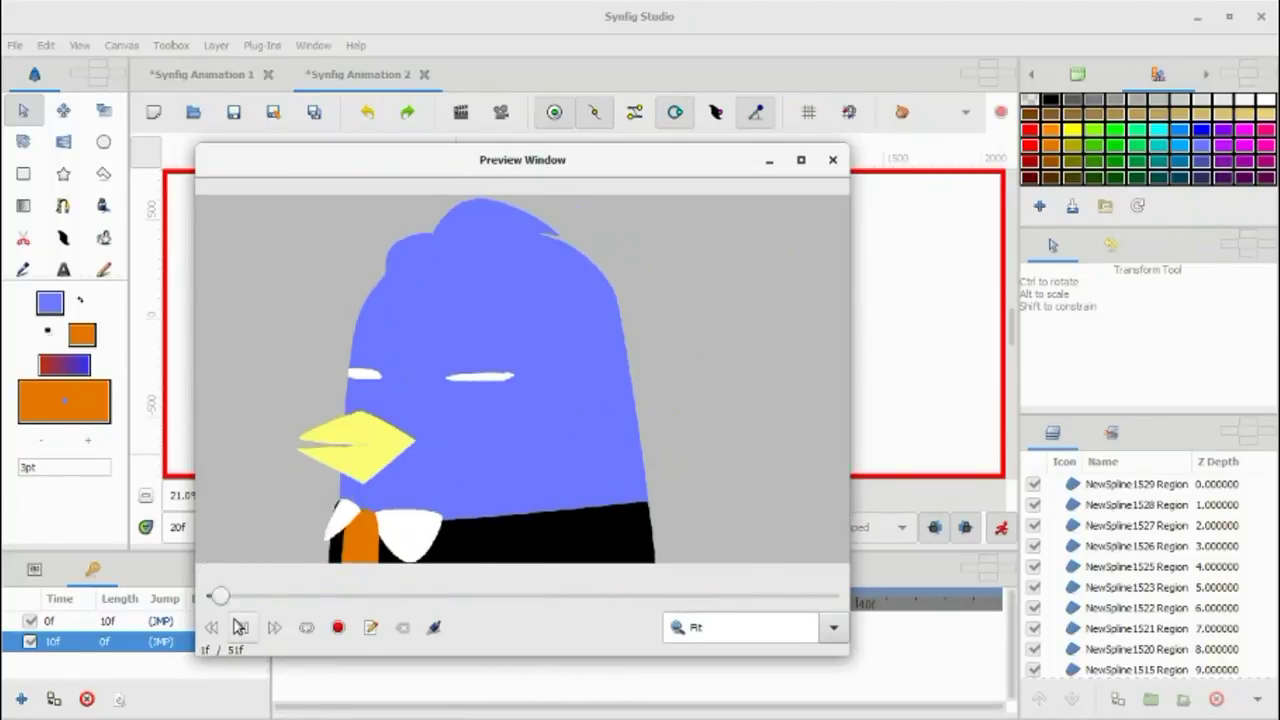
{"action": "left_click", "coordinate": [832, 160]}
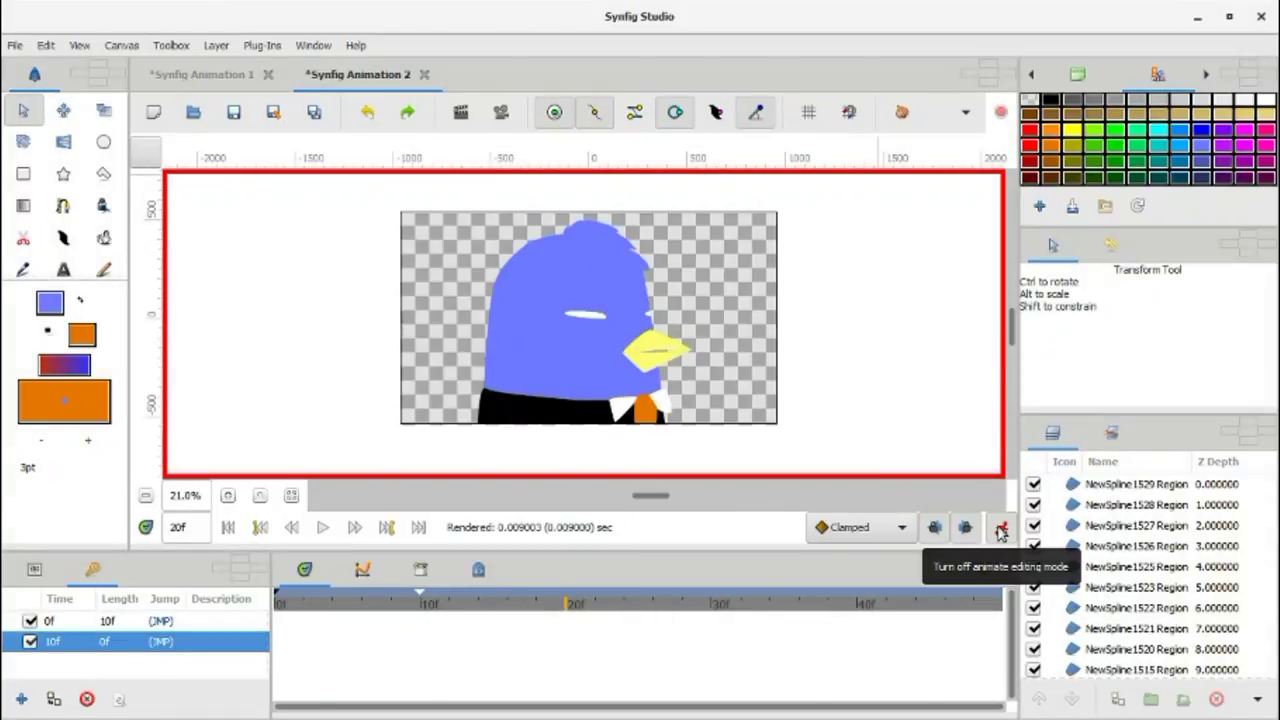
{"action": "left_click", "coordinate": [350, 606]}
Step: Group the bird's spline layers into one Group layer and expand it
{"action": "left_click", "coordinate": [1118, 484]}
{"action": "left_click", "coordinate": [1093, 670], "text": "shift"}
{"action": "left_click", "coordinate": [1150, 699]}
{"action": "right_click", "coordinate": [1104, 484]}
{"action": "left_click", "coordinate": [1190, 196]}
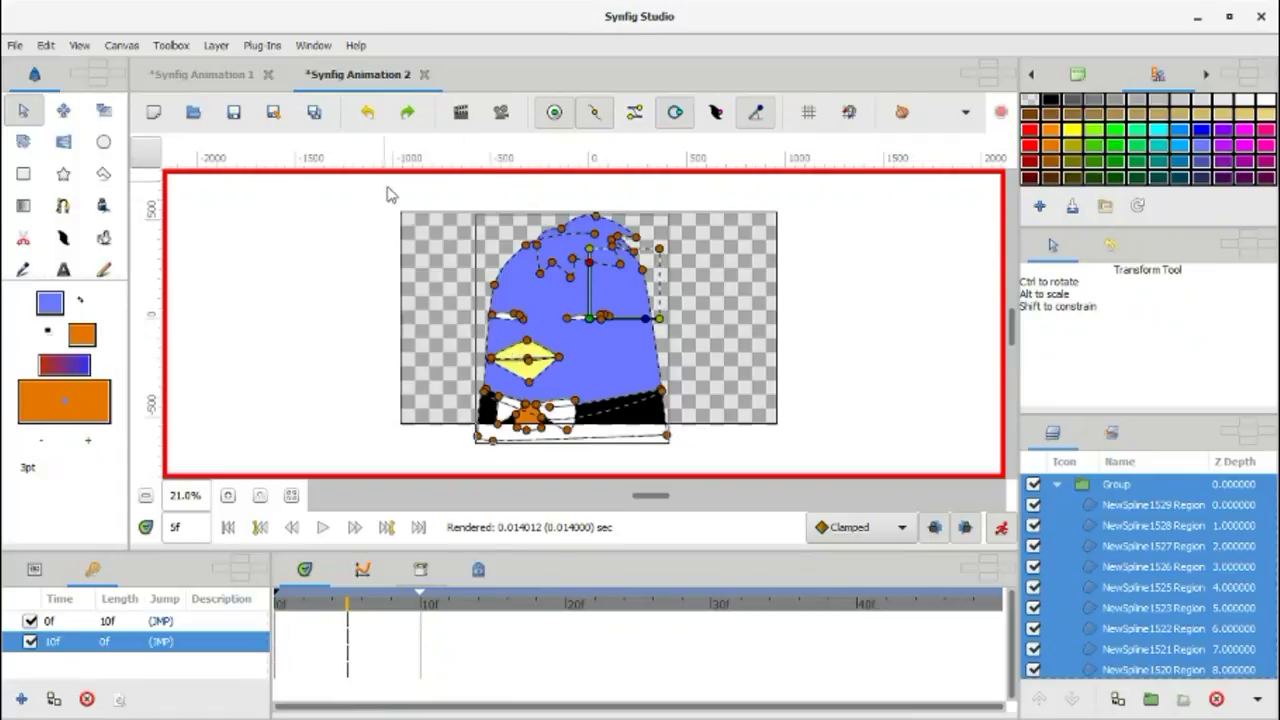
Step: With SmoothMove, nudge the bird's outline and collar handles at frame 5
{"action": "key", "text": "alt+v"}
{"action": "left_click_drag", "start_coordinate": [527, 364], "coordinate": [527, 368]}
{"action": "left_click_drag", "start_coordinate": [530, 412], "coordinate": [535, 422]}
{"action": "left_click_drag", "start_coordinate": [554, 263], "coordinate": [552, 274]}
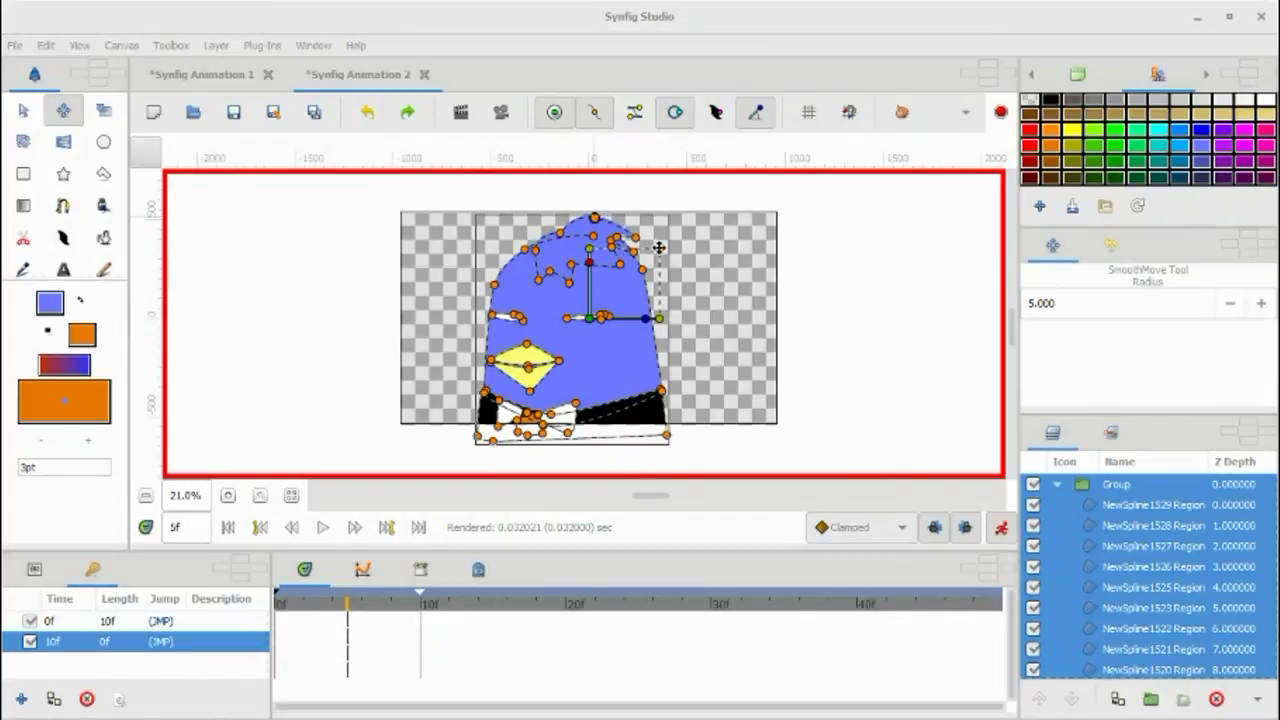
Step: Add a keyframe at 20f, then move the time cursor to frame 15
{"action": "left_click", "coordinate": [290, 604]}
{"action": "left_click", "coordinate": [310, 608]}
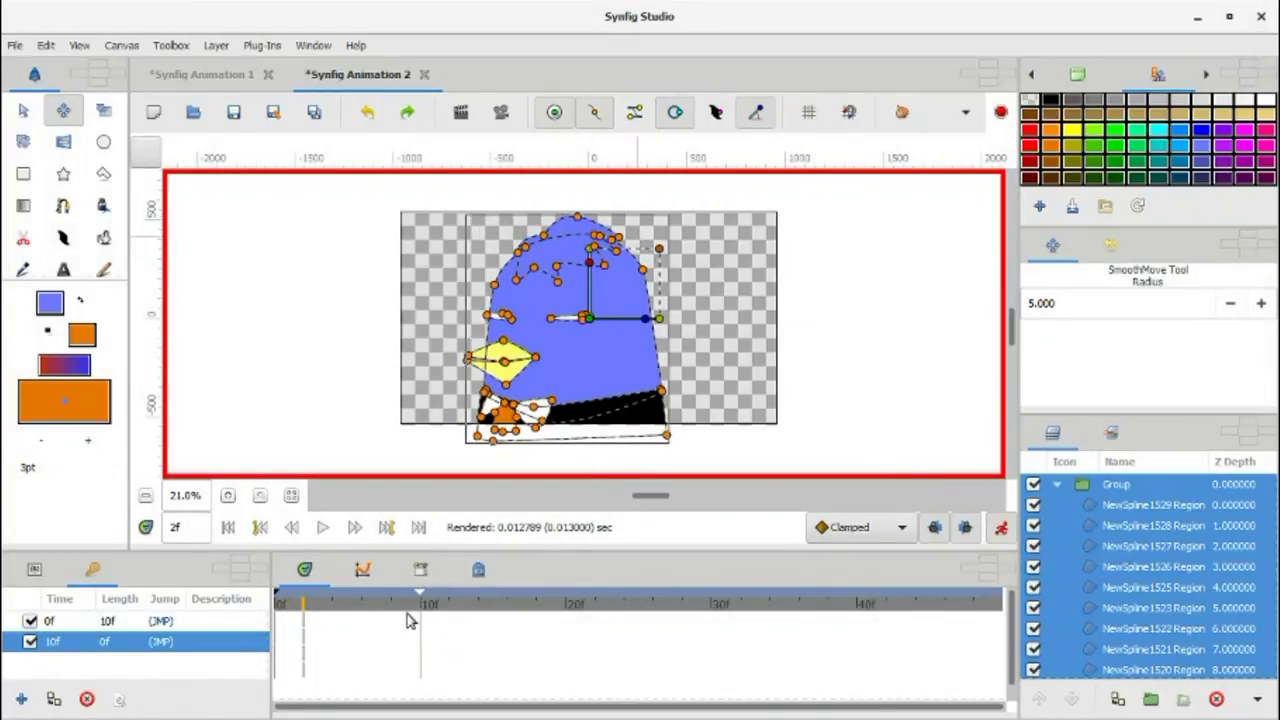
{"action": "left_click", "coordinate": [505, 610]}
{"action": "left_click", "coordinate": [566, 606]}
{"action": "left_click", "coordinate": [21, 699]}
{"action": "left_click", "coordinate": [497, 610]}
{"action": "key", "text": "alt+Tab"}
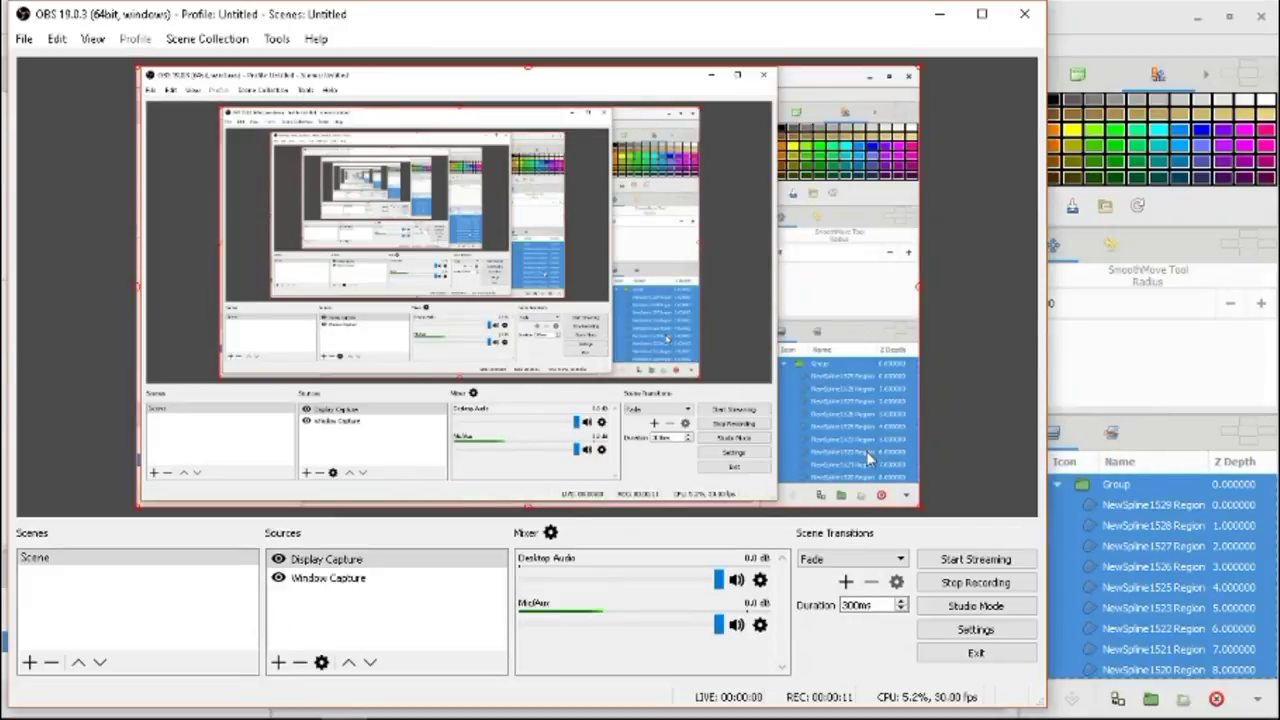
{"action": "key", "text": "alt+Tab"}
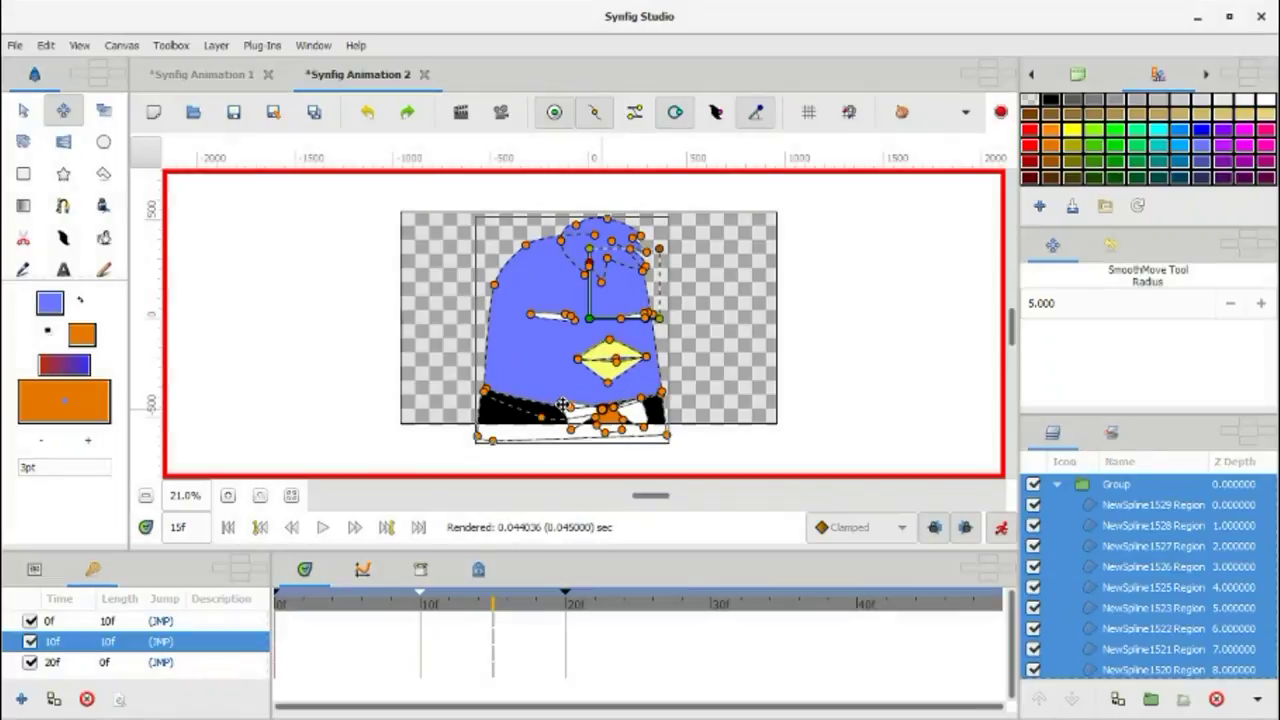
Step: Run the animation from 5f to 20f, collapse the group, and duplicate a keyframe at 15f
{"action": "left_click", "coordinate": [349, 606]}
{"action": "left_click_drag", "start_coordinate": [365, 612], "coordinate": [566, 606]}
{"action": "left_click", "coordinate": [1058, 486]}
{"action": "left_click", "coordinate": [493, 606]}
{"action": "left_click", "coordinate": [54, 699]}
Step: Step through frames 15 back to 3 to check the head turn and beak
{"action": "mouse_move", "coordinate": [461, 612]}
{"action": "left_mouse_down"}
{"action": "mouse_move", "coordinate": [523, 612]}
{"action": "mouse_move", "coordinate": [434, 612]}
{"action": "mouse_move", "coordinate": [455, 615]}
{"action": "left_mouse_up"}
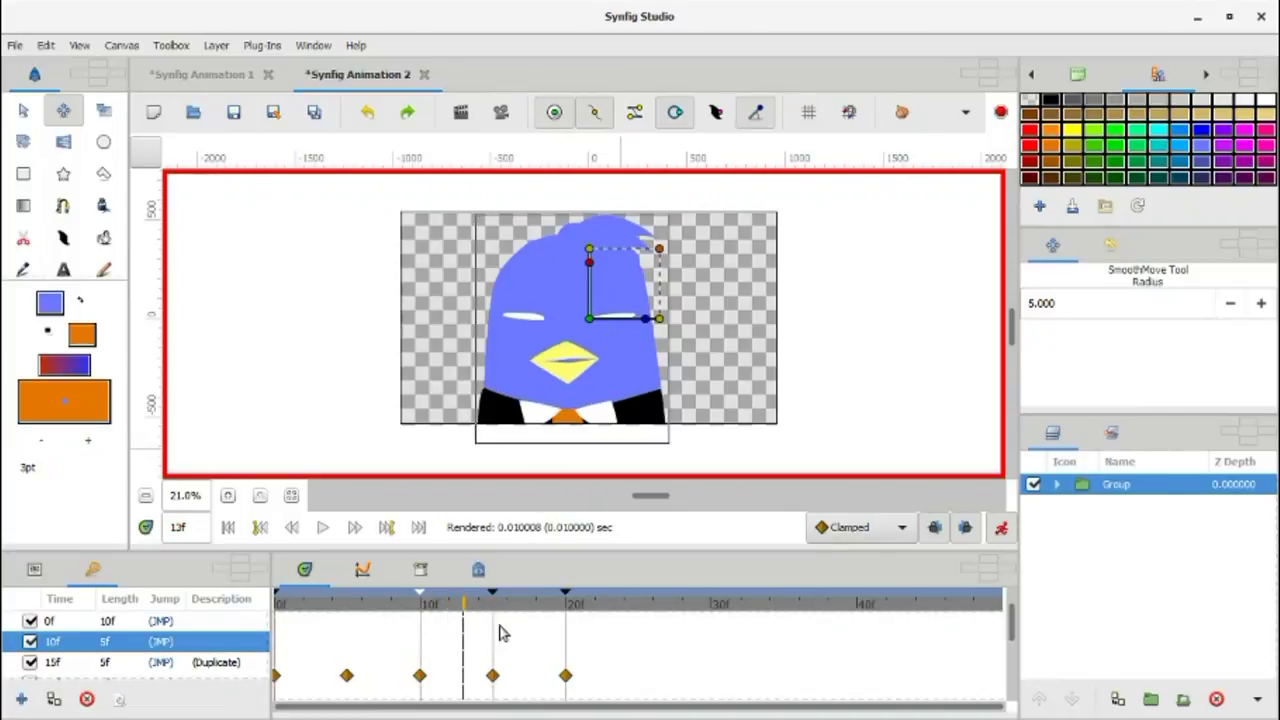
{"action": "left_click", "coordinate": [497, 606]}
{"action": "mouse_move", "coordinate": [513, 610]}
{"action": "left_mouse_down"}
{"action": "mouse_move", "coordinate": [537, 612]}
{"action": "mouse_move", "coordinate": [318, 612]}
{"action": "mouse_move", "coordinate": [347, 612]}
{"action": "left_mouse_up"}
{"action": "left_click", "coordinate": [501, 112]}
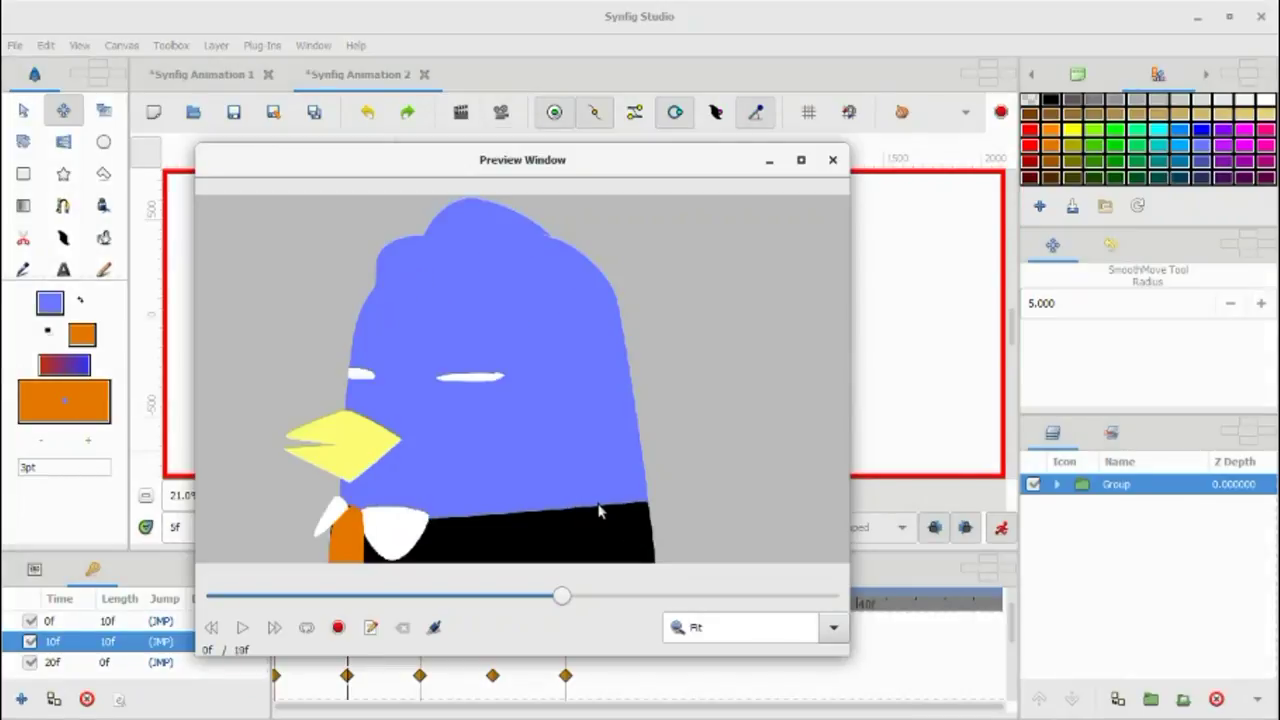
Step: Play the bird preview through, close it, and select a collar shape layer
{"action": "left_click", "coordinate": [240, 628]}
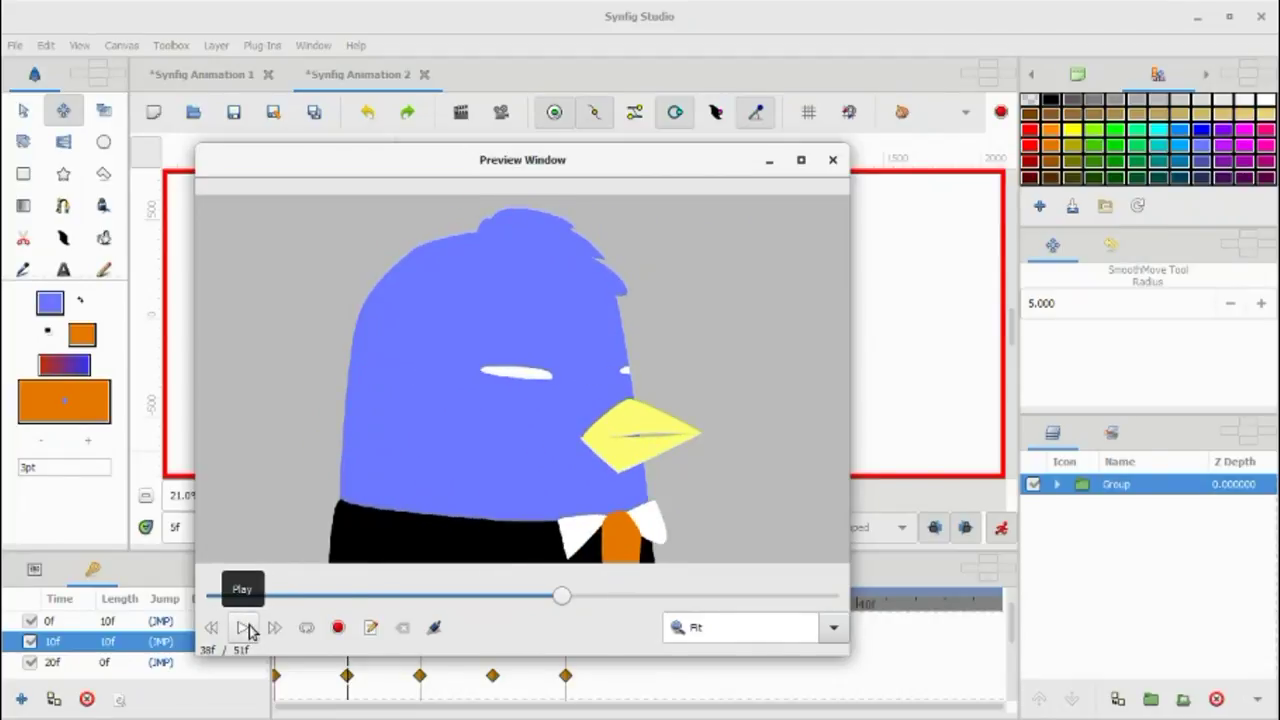
{"action": "left_click", "coordinate": [832, 160]}
{"action": "scroll", "coordinate": [660, 345], "scroll_direction": "up", "scroll_amount": 5}
{"action": "left_click", "coordinate": [660, 345]}
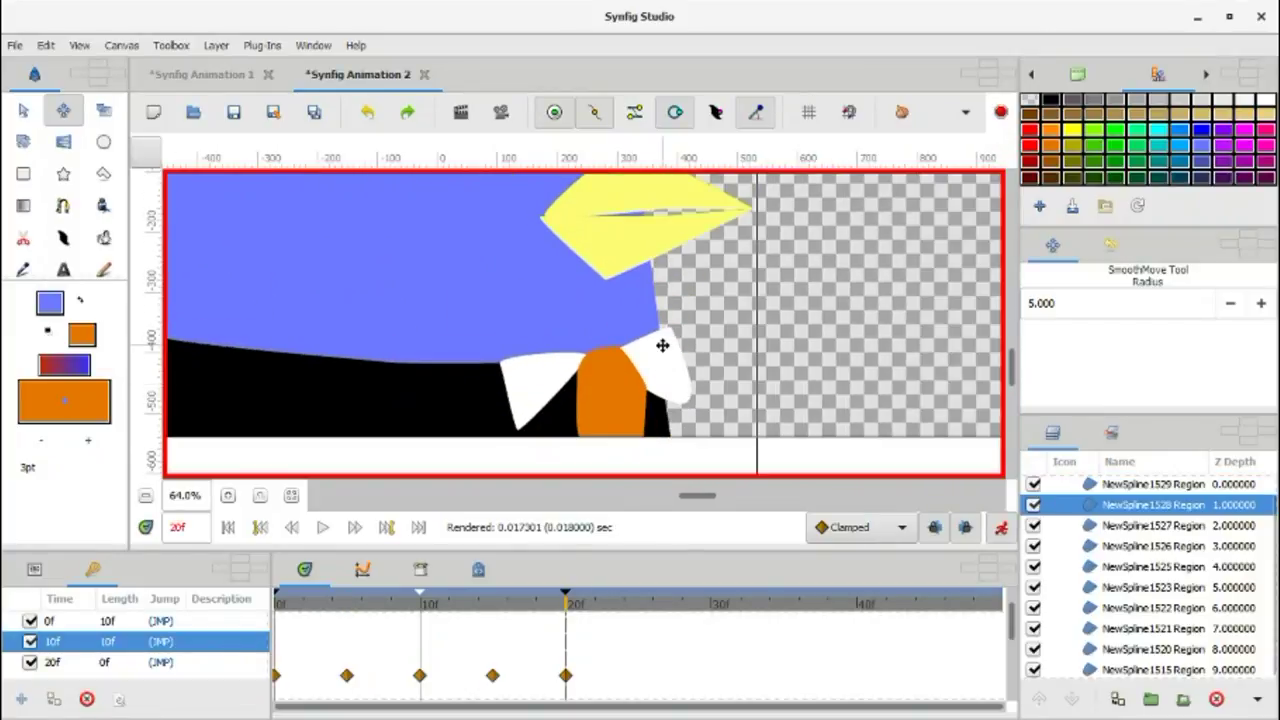
Step: At frame 5, reshape the right bow-tie wing and select the wing and knot layers
{"action": "scroll", "coordinate": [432, 449], "scroll_direction": "left", "scroll_amount": 5}
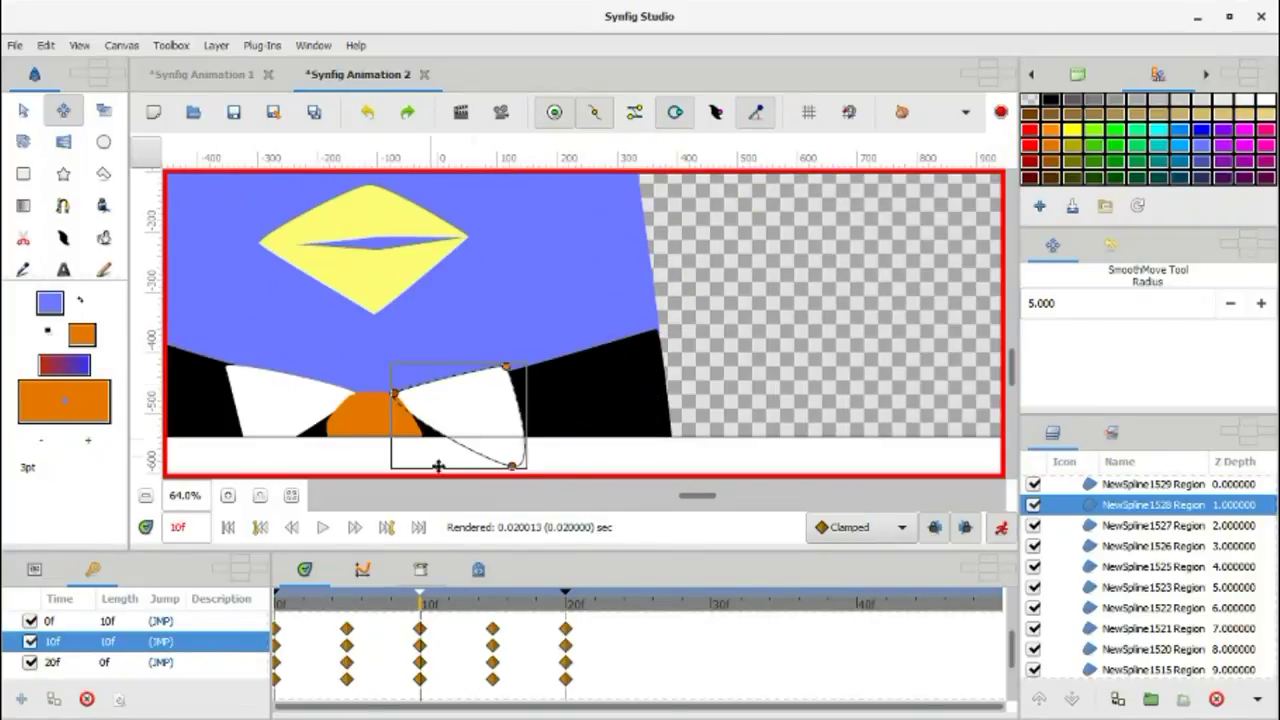
{"action": "left_click", "coordinate": [348, 603]}
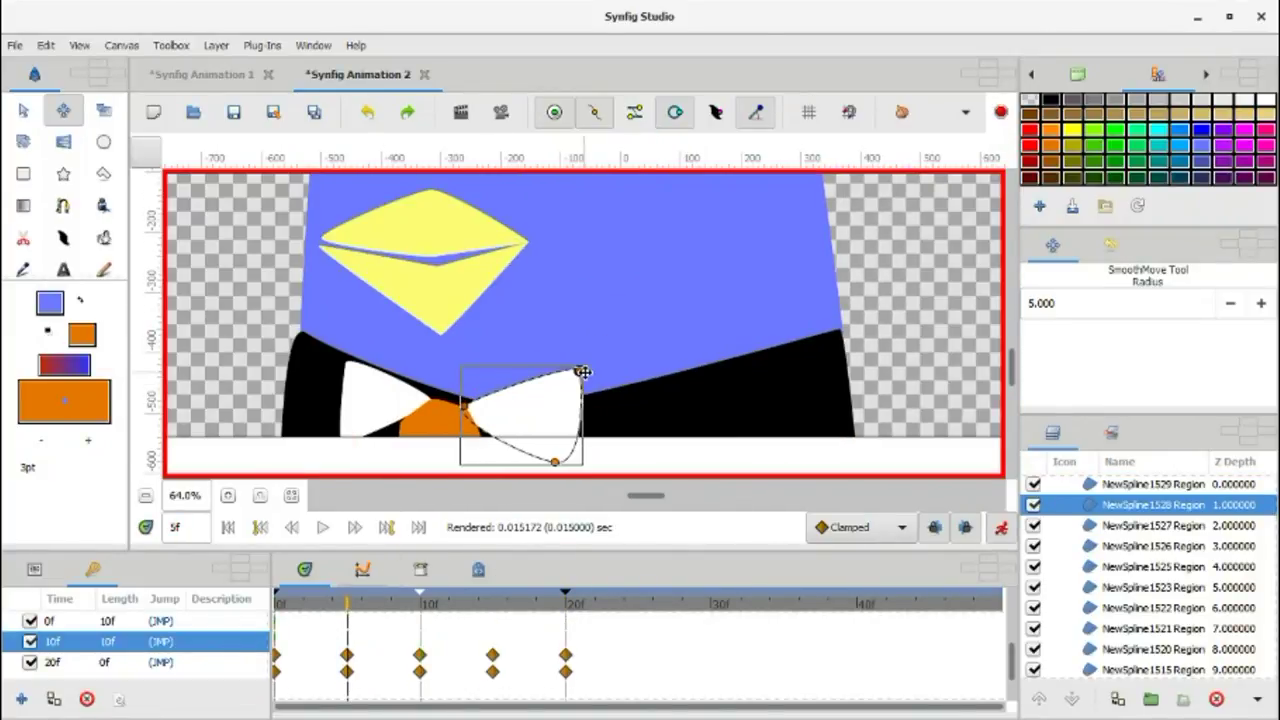
{"action": "left_click_drag", "start_coordinate": [582, 372], "coordinate": [586, 408]}
{"action": "left_click", "coordinate": [360, 410]}
{"action": "left_click", "coordinate": [400, 413]}
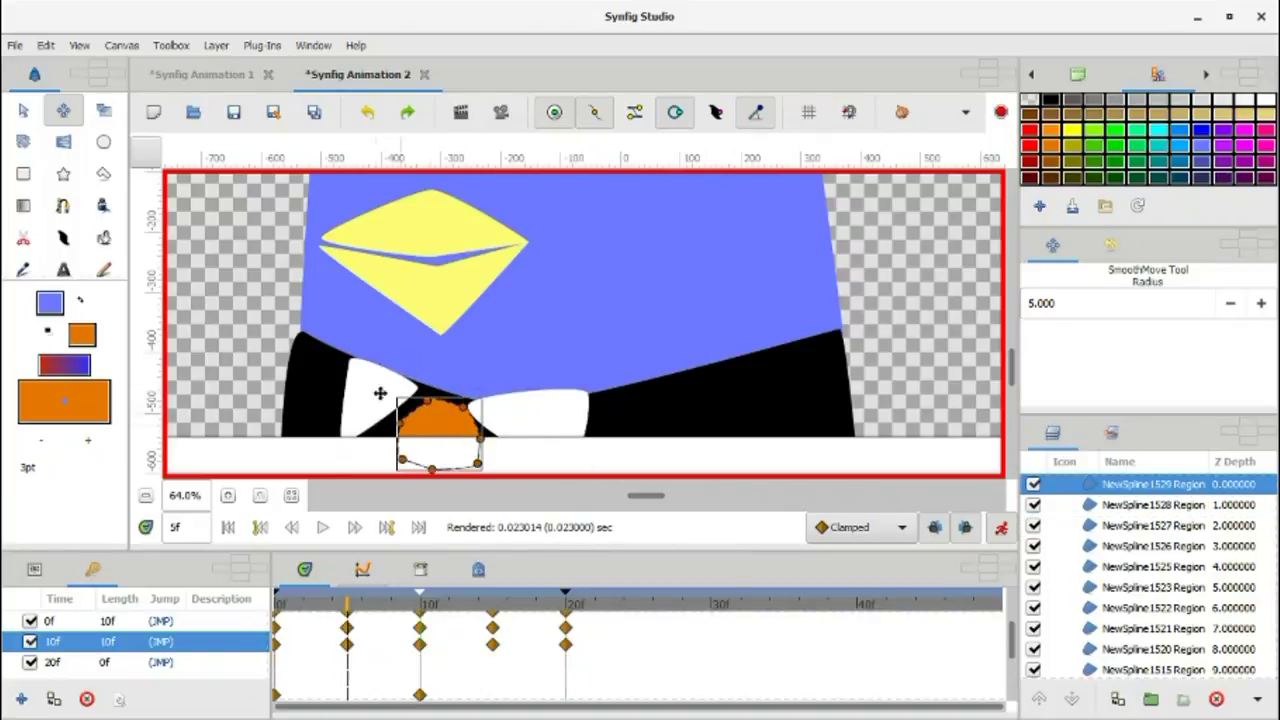
{"action": "left_click", "coordinate": [405, 392]}
{"action": "left_click", "coordinate": [479, 407]}
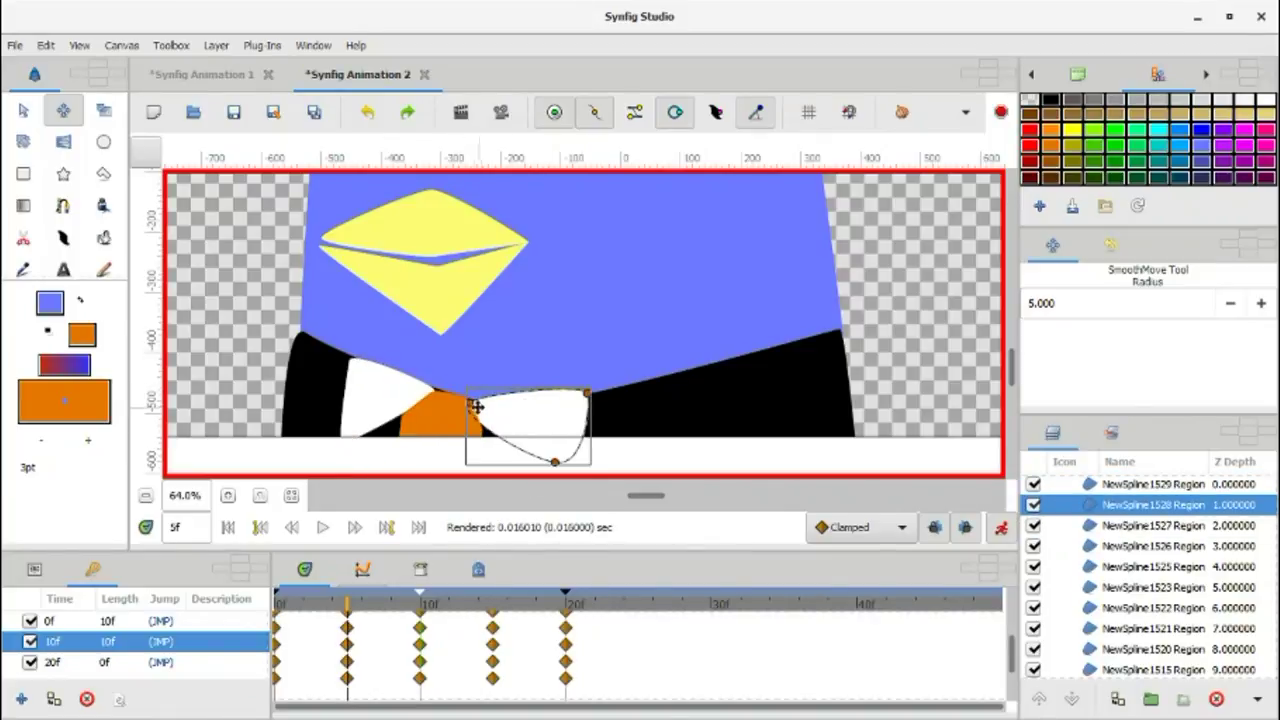
{"action": "scroll", "coordinate": [479, 407], "scroll_direction": "up", "scroll_amount": 2}
Step: Turn animation mode off and drag a vertex of the left white wing toward the knot
{"action": "left_click", "coordinate": [1000, 527]}
{"action": "left_click", "coordinate": [409, 400]}
{"action": "left_click", "coordinate": [432, 428], "text": "ctrl"}
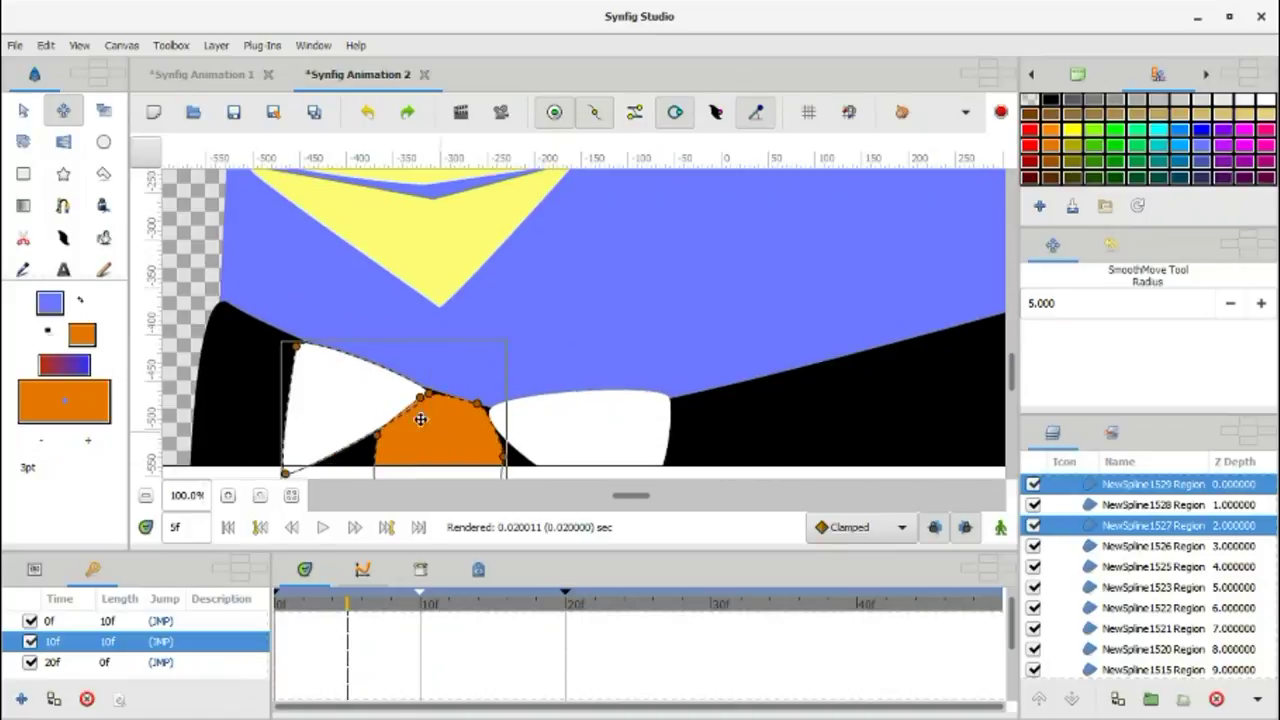
{"action": "right_click", "coordinate": [443, 407]}
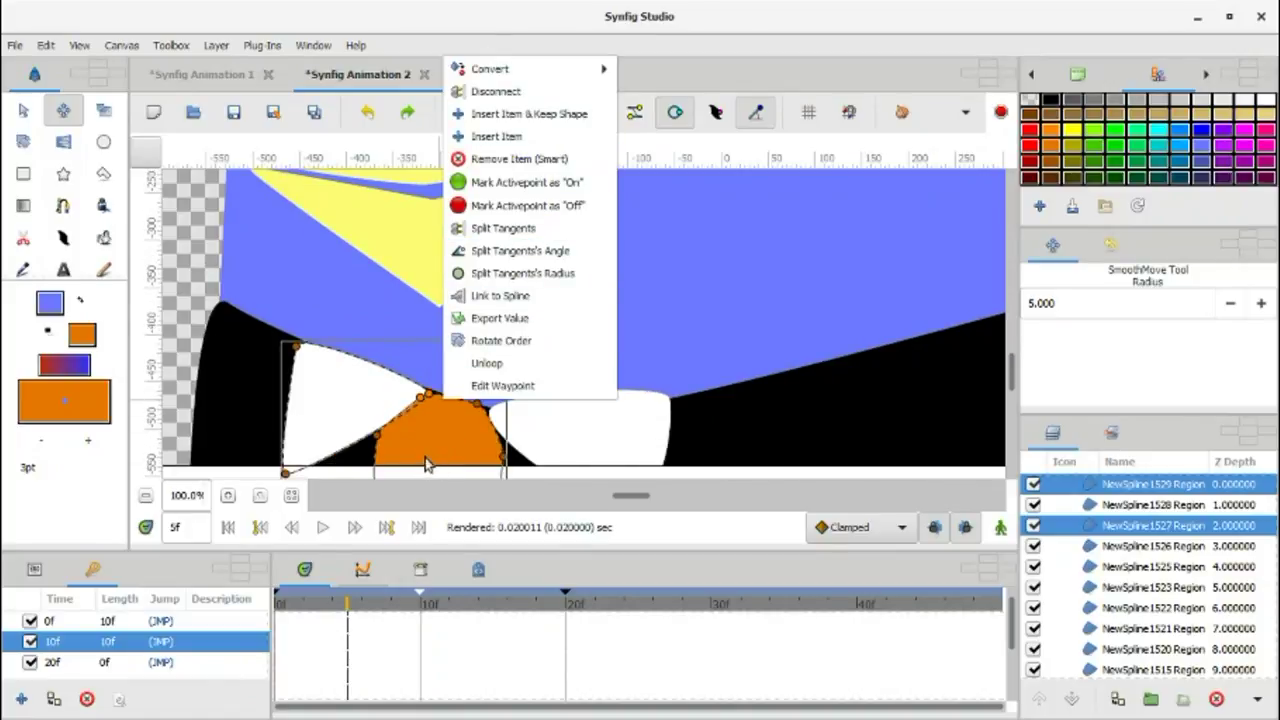
{"action": "left_click", "coordinate": [402, 374]}
{"action": "left_click_drag", "start_coordinate": [402, 374], "coordinate": [440, 420]}
{"action": "left_click", "coordinate": [580, 429]}
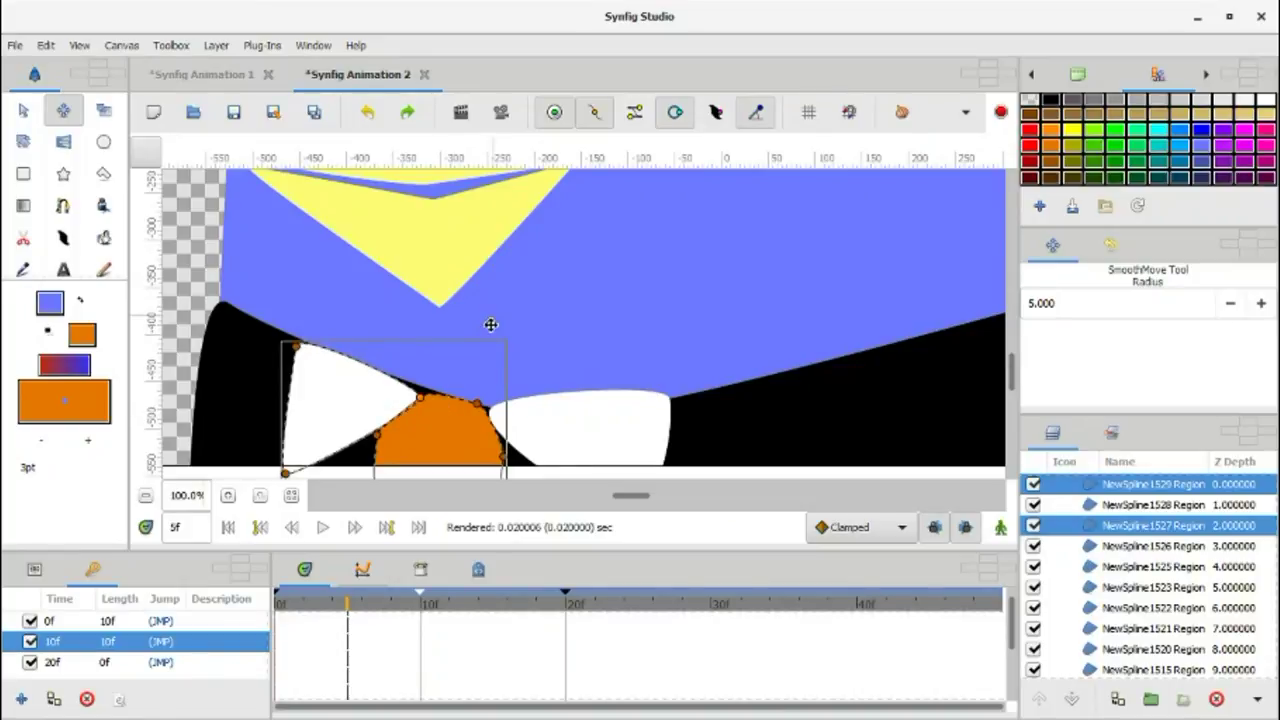
Step: Select the orange knot and right wing together, then dismiss their actions menu
{"action": "left_click", "coordinate": [452, 384]}
{"action": "left_click", "coordinate": [523, 434]}
{"action": "left_click", "coordinate": [491, 409]}
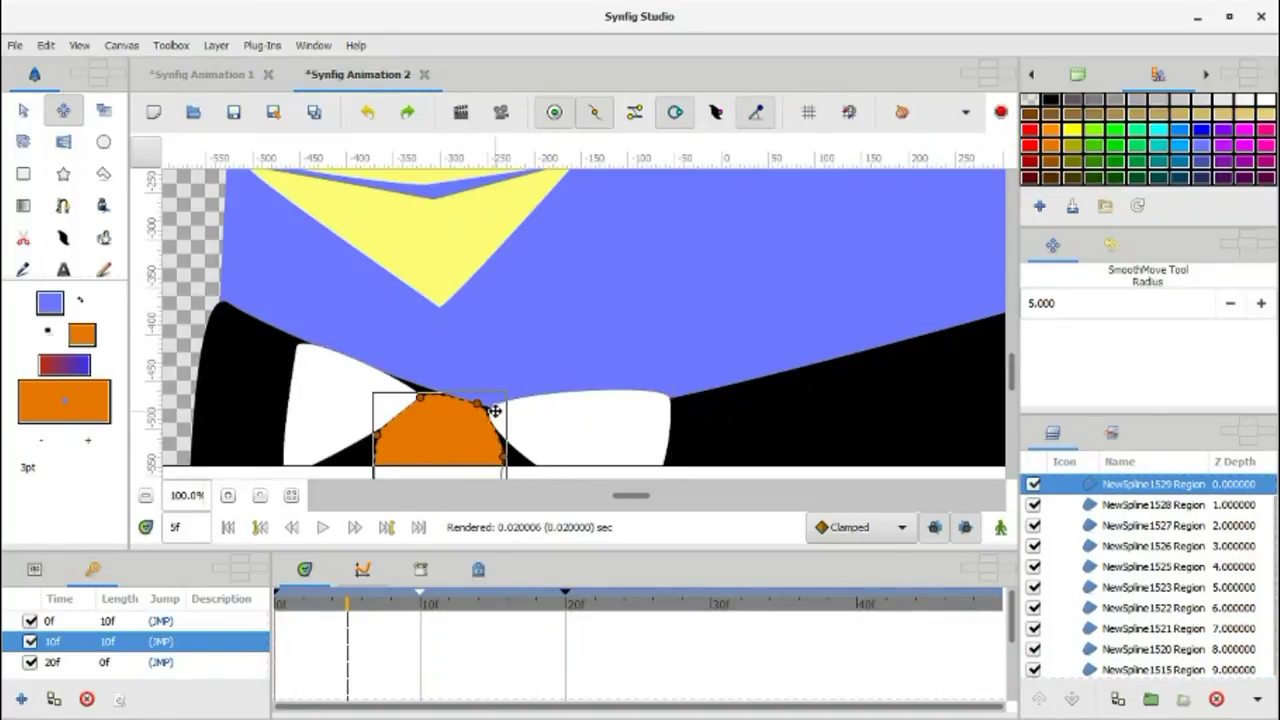
{"action": "right_click", "coordinate": [481, 404]}
{"action": "key", "text": "Escape"}
{"action": "scroll", "coordinate": [478, 401], "scroll_direction": "down", "scroll_amount": 4}
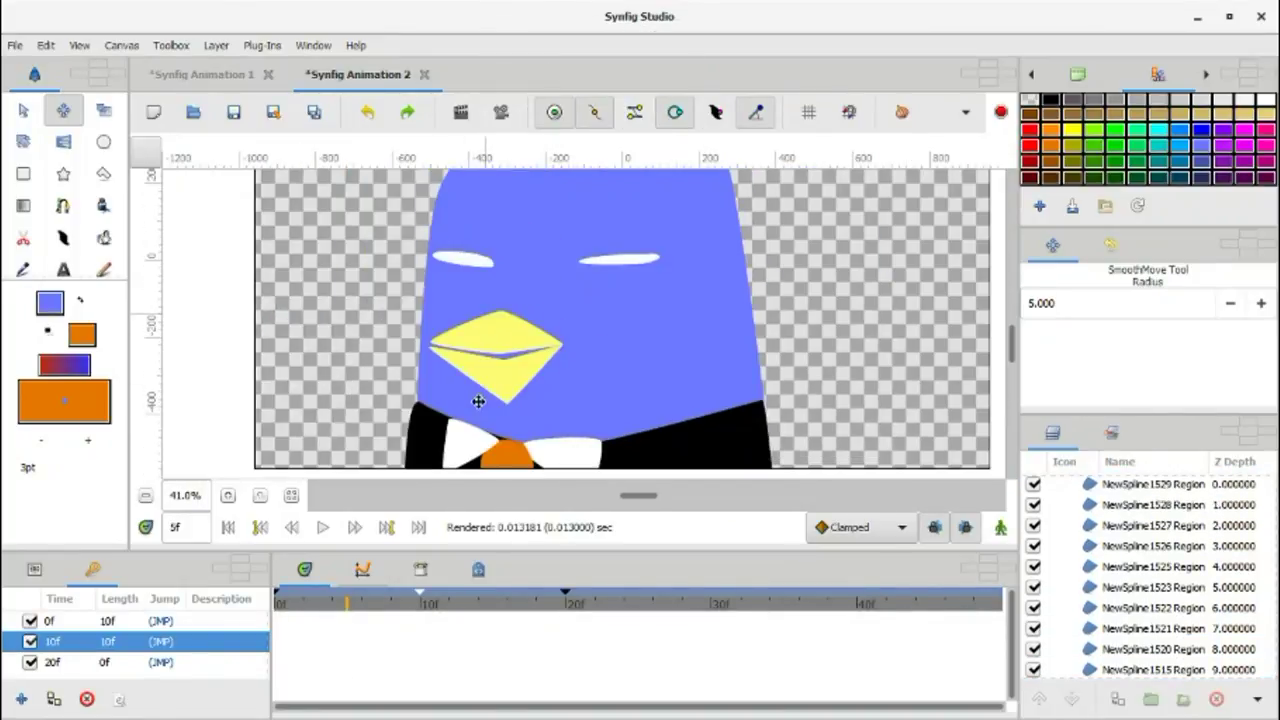
Step: Duplicate keyframes at 30f and 40f so the opening 0f pose repeats
{"action": "left_click_drag", "start_coordinate": [418, 612], "coordinate": [480, 614]}
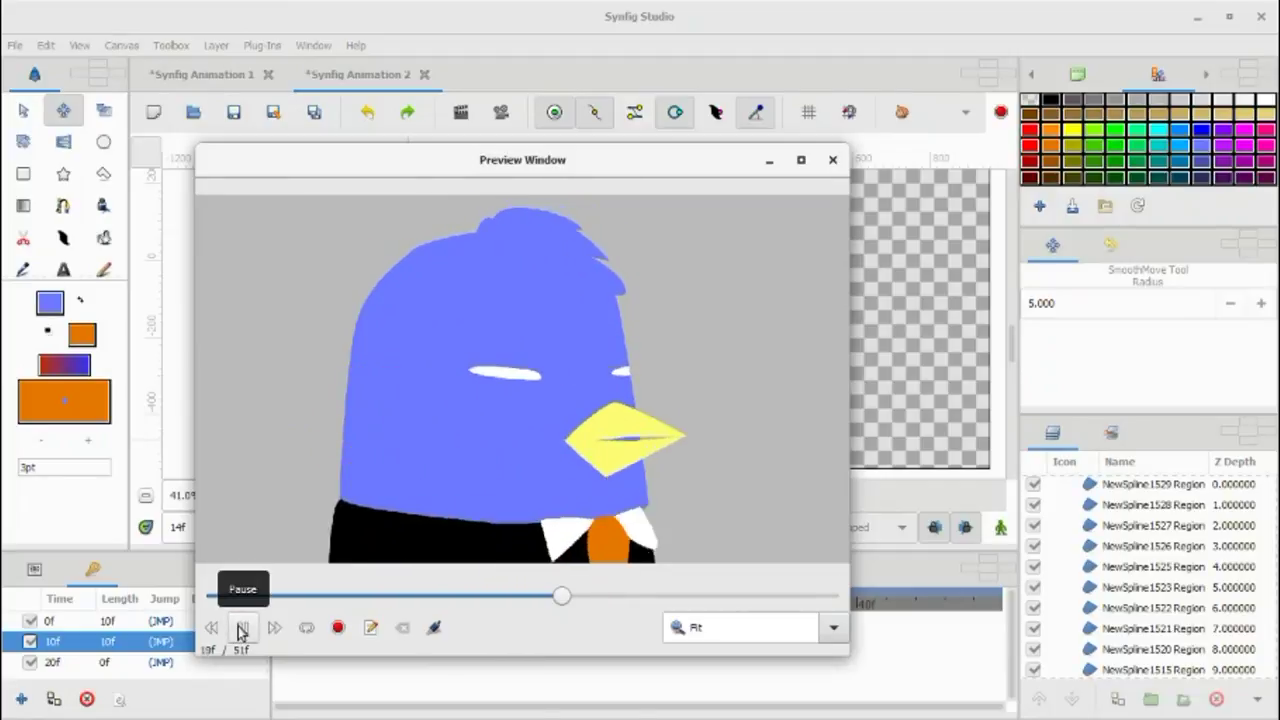
{"action": "left_click", "coordinate": [835, 162]}
{"action": "left_click", "coordinate": [713, 605]}
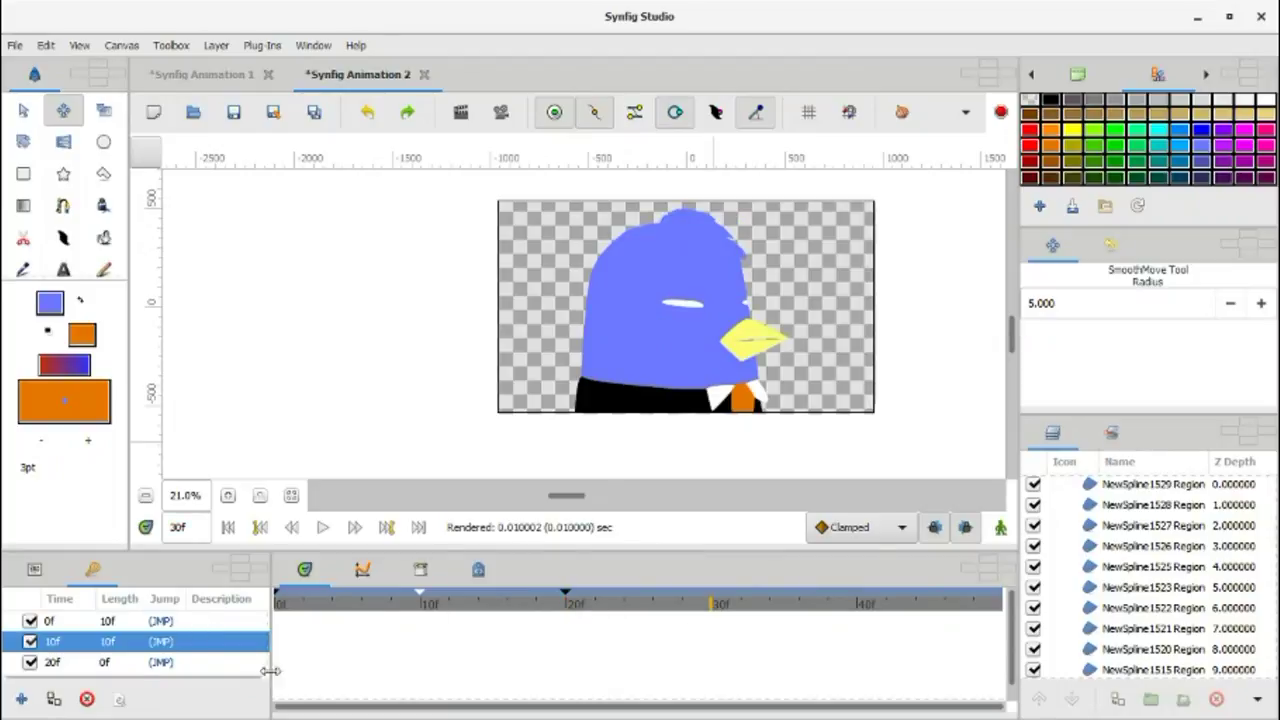
{"action": "left_click", "coordinate": [54, 699]}
{"action": "left_click", "coordinate": [50, 620]}
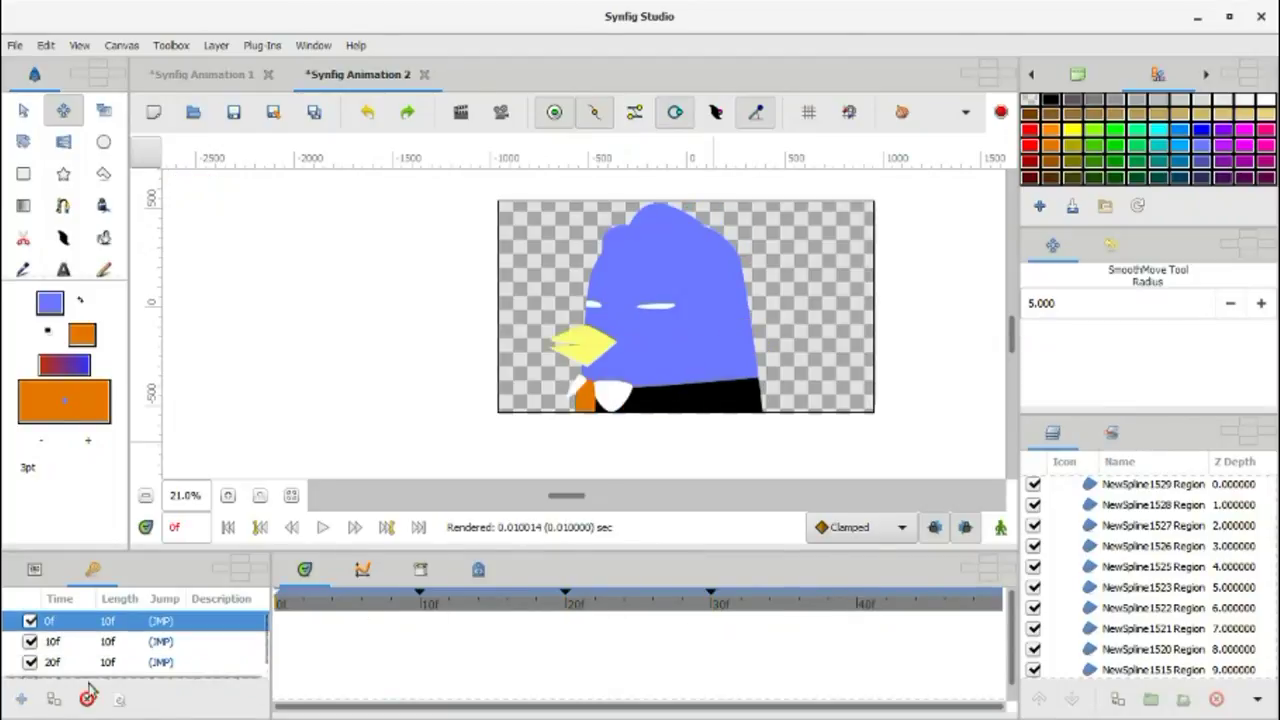
{"action": "left_click", "coordinate": [860, 603]}
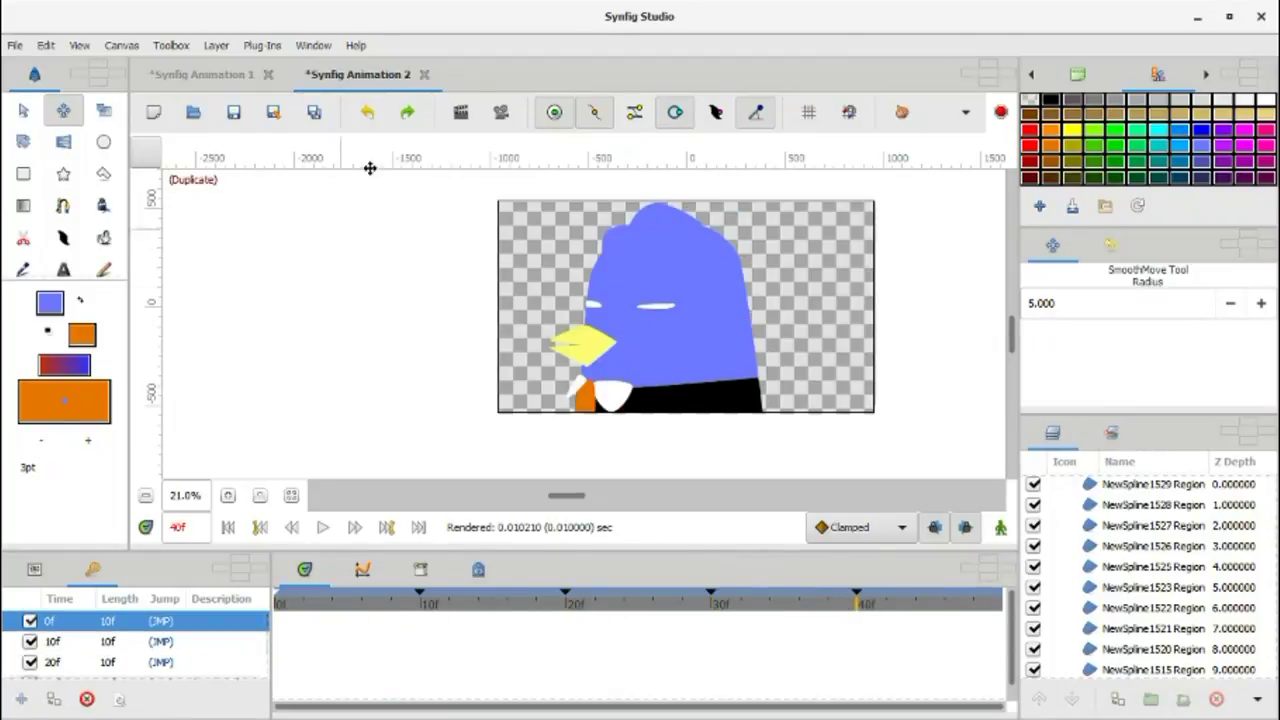
Step: Render a full-screen preview, play the loop, and close it
{"action": "left_click", "coordinate": [500, 112]}
{"action": "left_click", "coordinate": [414, 451]}
{"action": "left_click", "coordinate": [800, 157]}
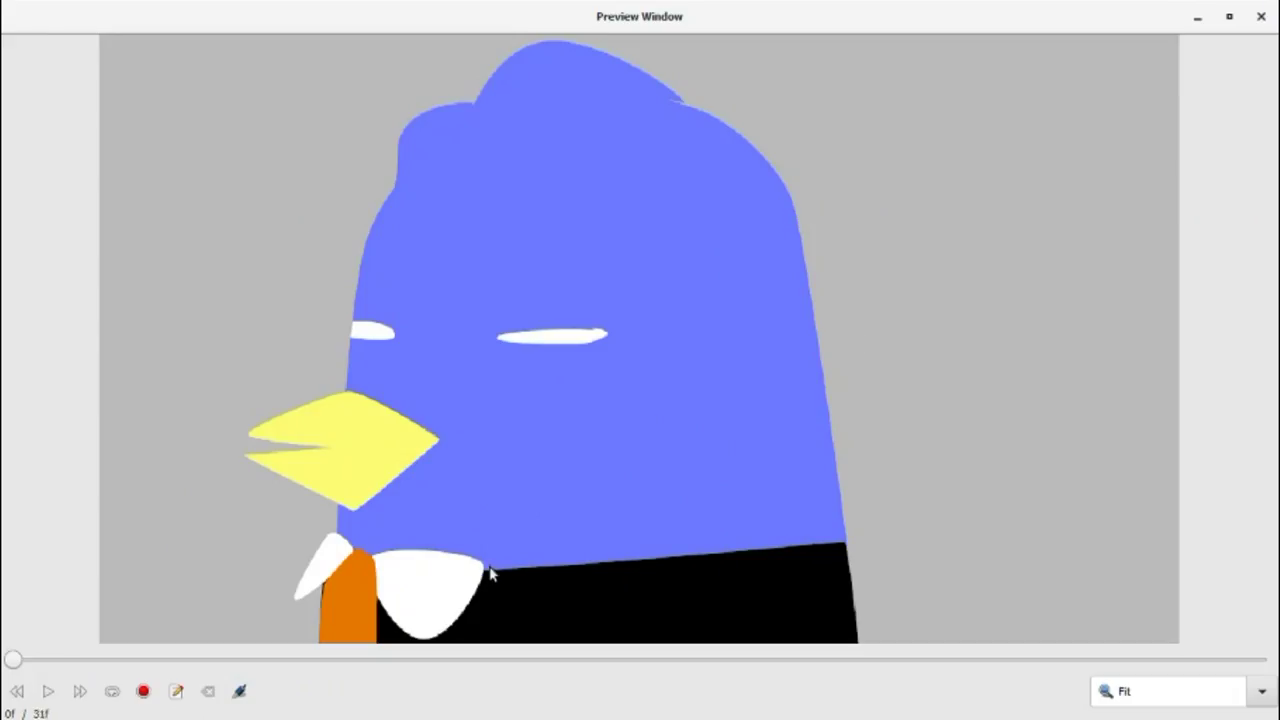
{"action": "left_click", "coordinate": [47, 692]}
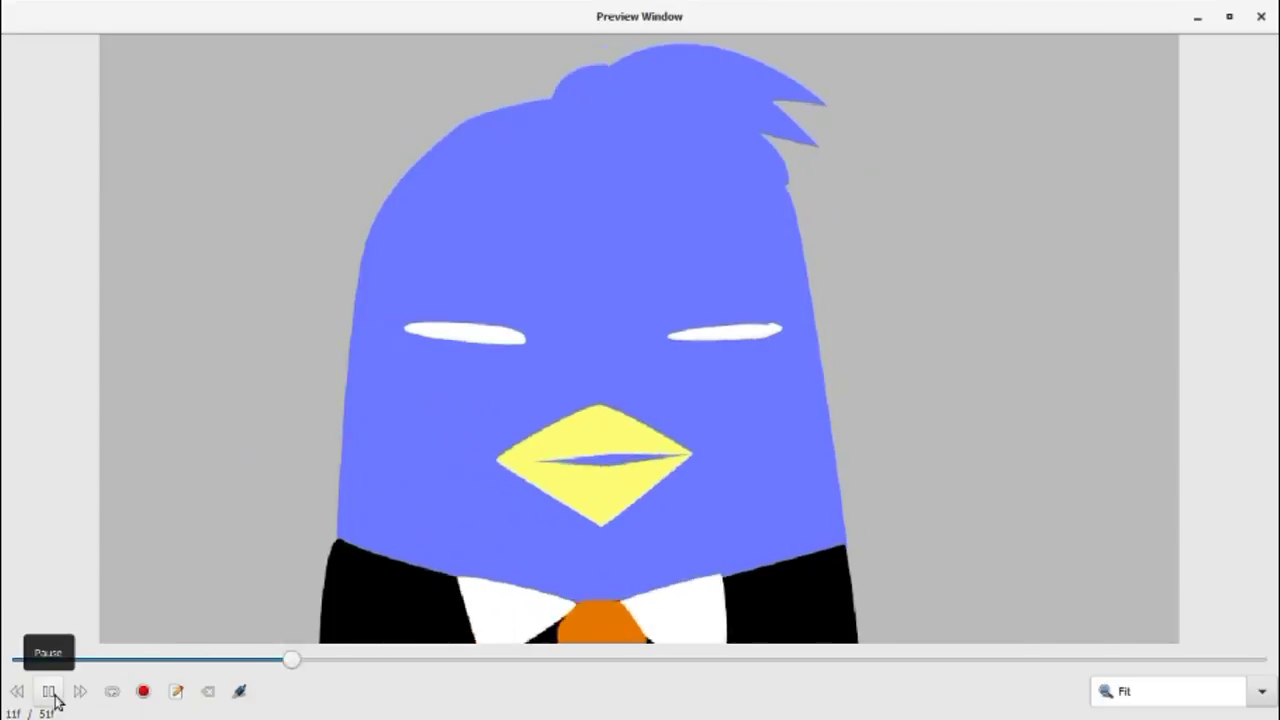
{"action": "left_click", "coordinate": [1262, 17]}
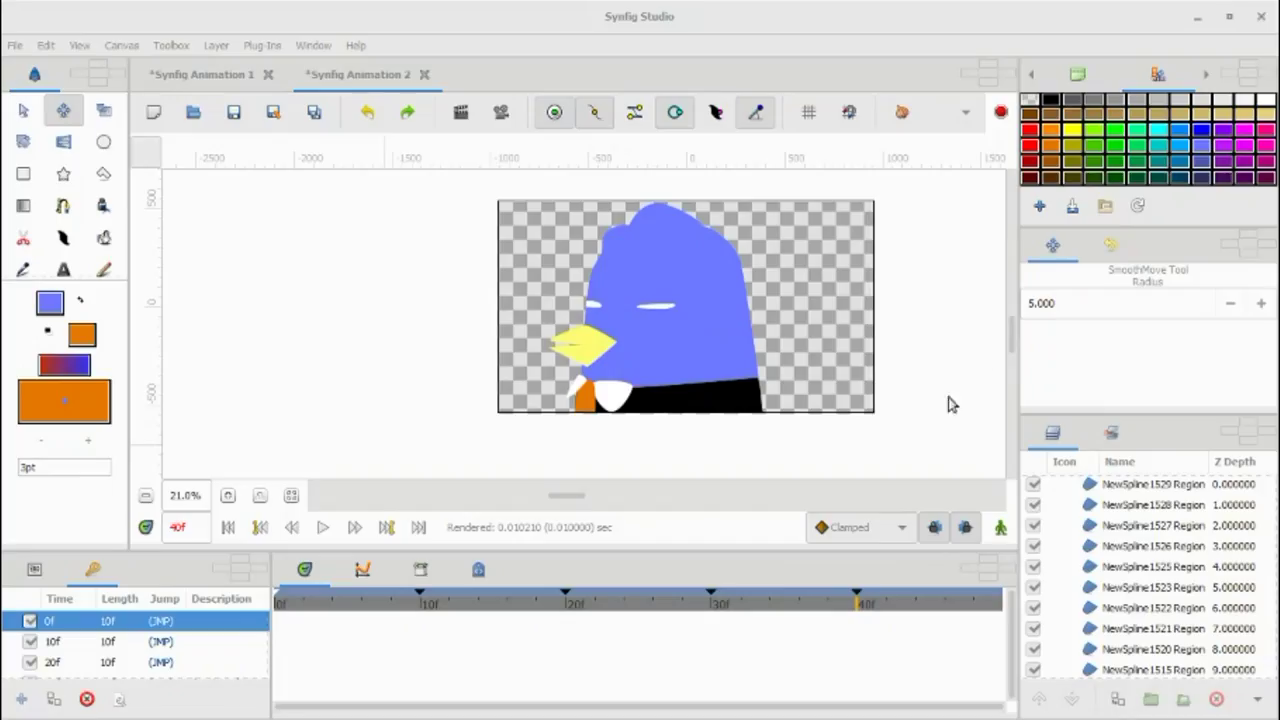
{"action": "scroll", "coordinate": [771, 360], "scroll_direction": "up", "scroll_amount": 3}
{"action": "left_click", "coordinate": [714, 610]}
{"action": "left_click_drag", "start_coordinate": [714, 610], "coordinate": [566, 608]}
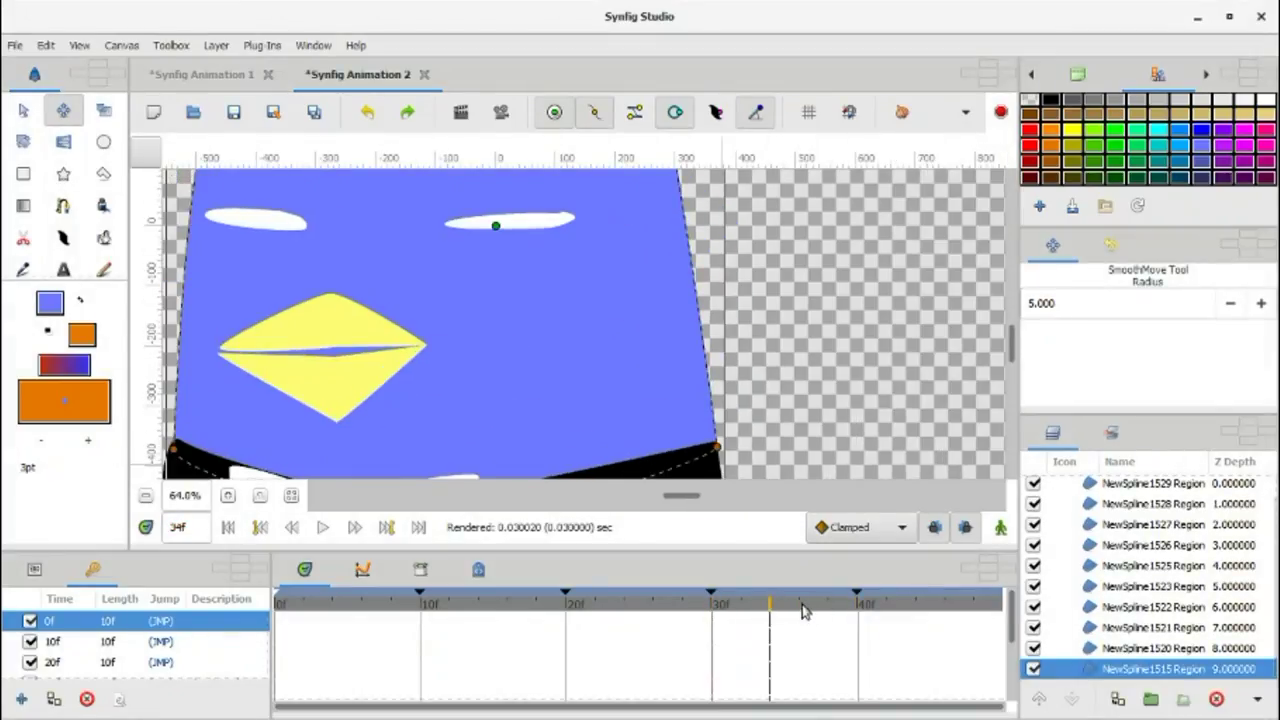